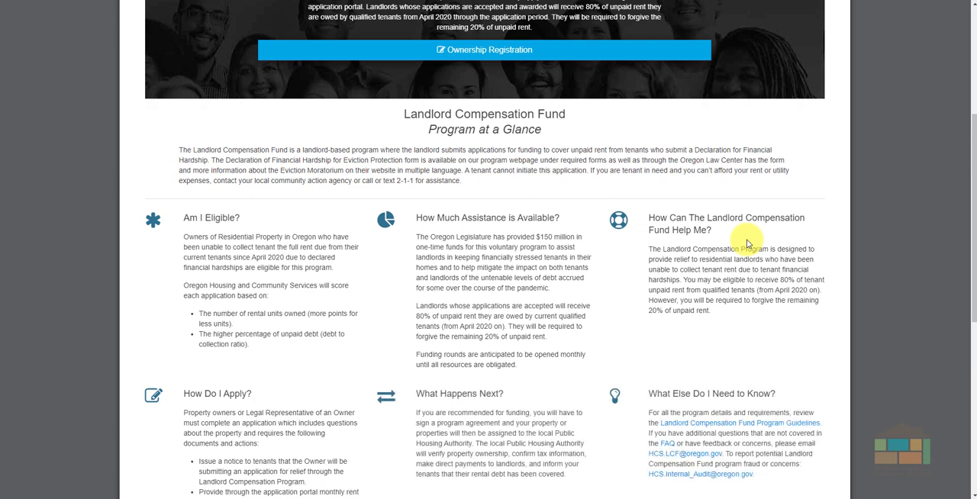
Open the ownership registration form and enter the registrant's first and last name.
scroll(748, 243, "up", 3)
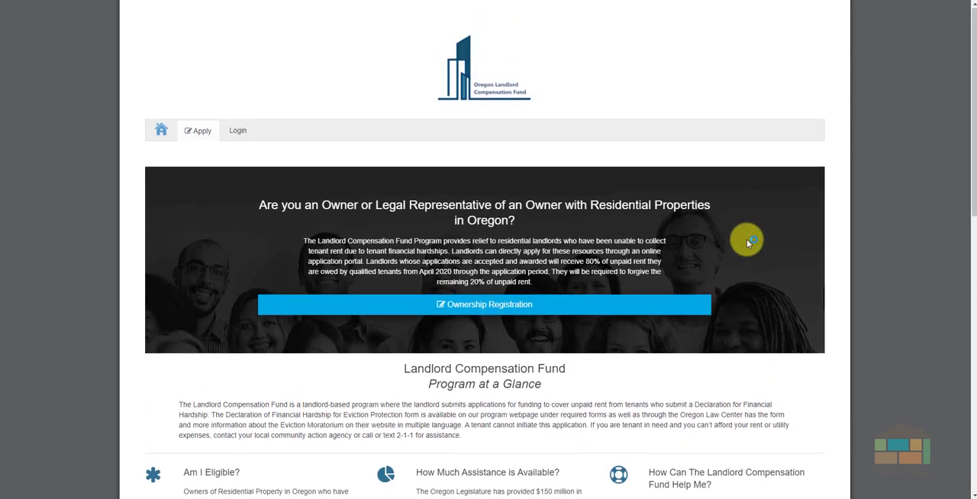
left_click(526, 309)
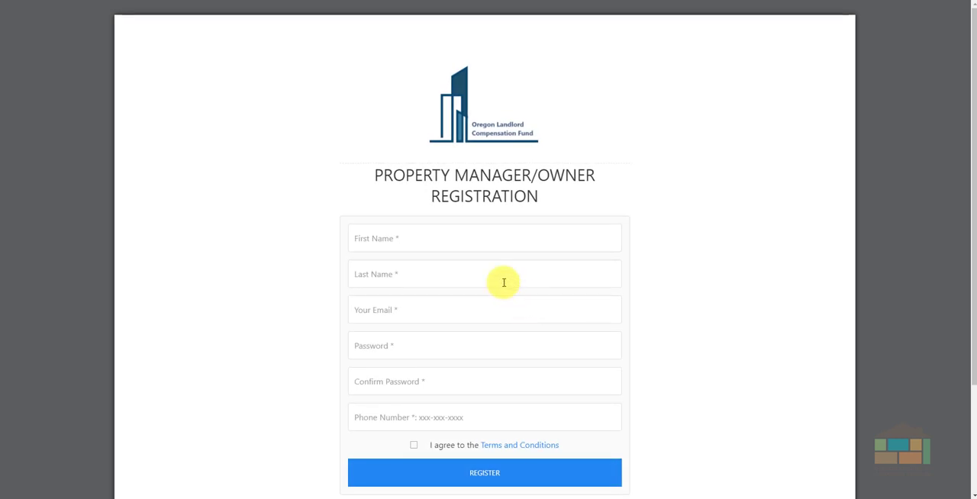
left_click(465, 242)
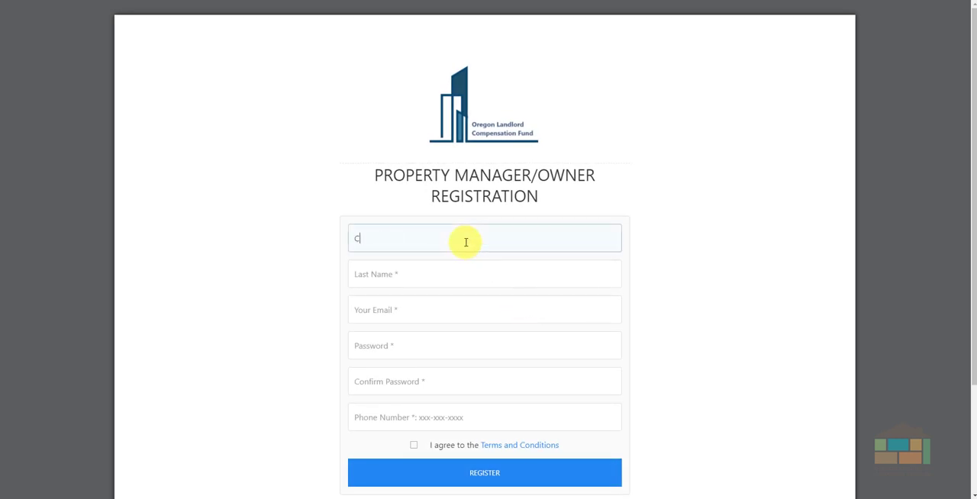
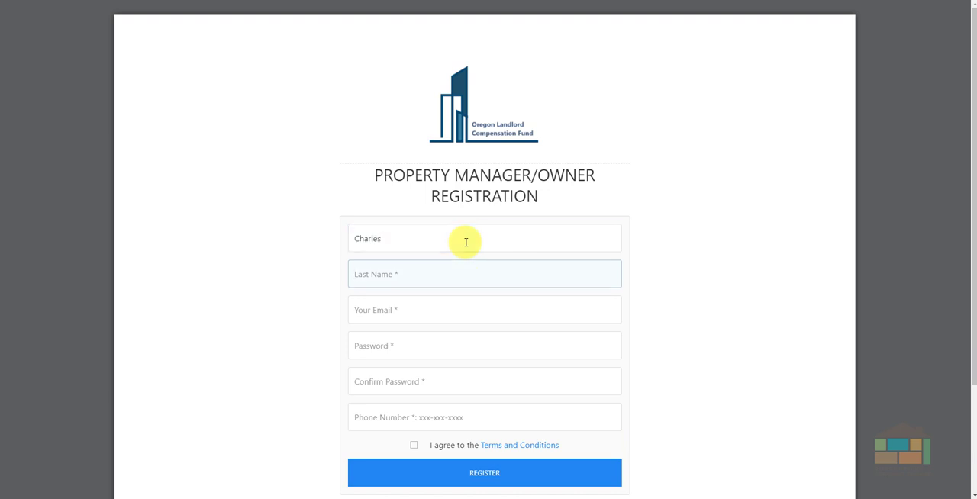
key("Tab")
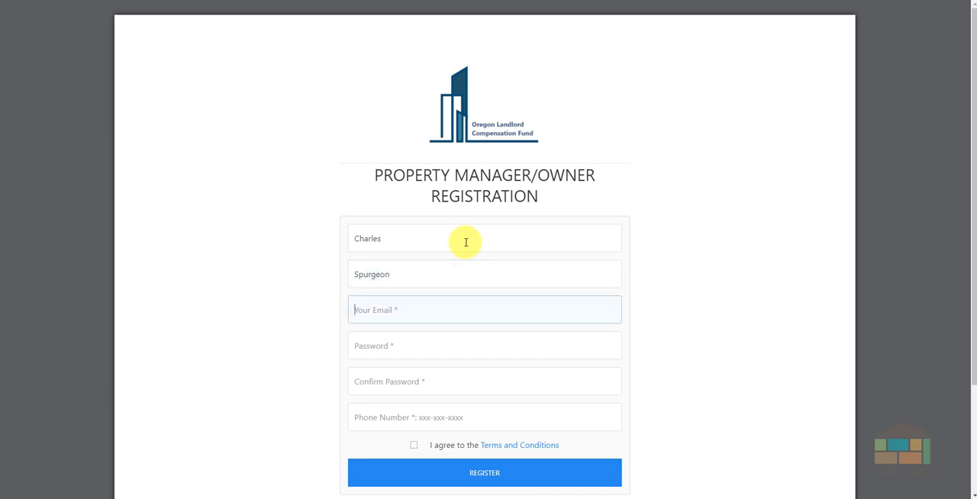
Enter the registrant's email address in the registration form.
type("c")
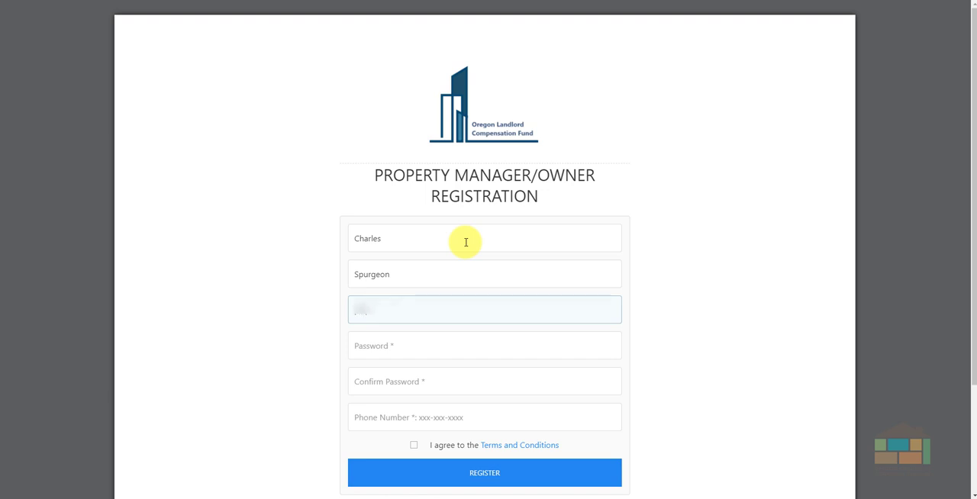
type("•••••••••••")
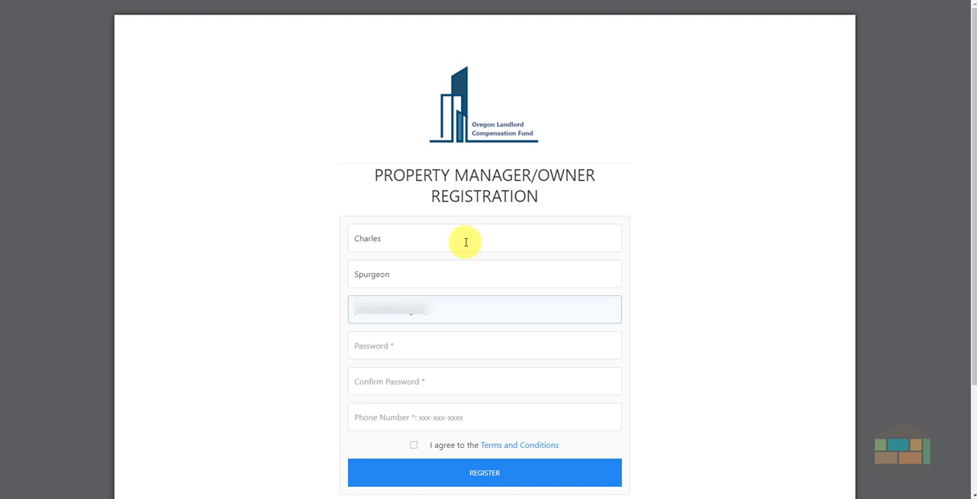
type("••")
key("Tab")
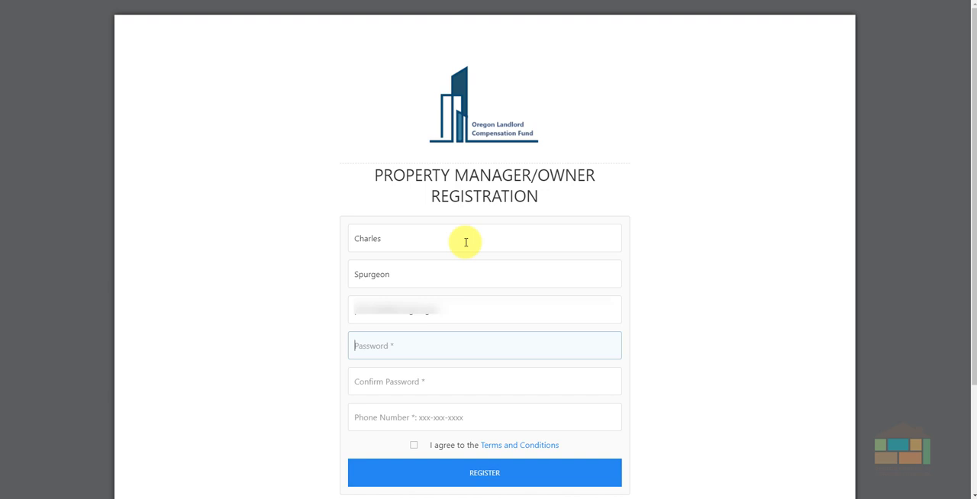
Enter the account password and repeat it in the confirmation field.
type("••••••••••••")
key("Tab")
type("•••")
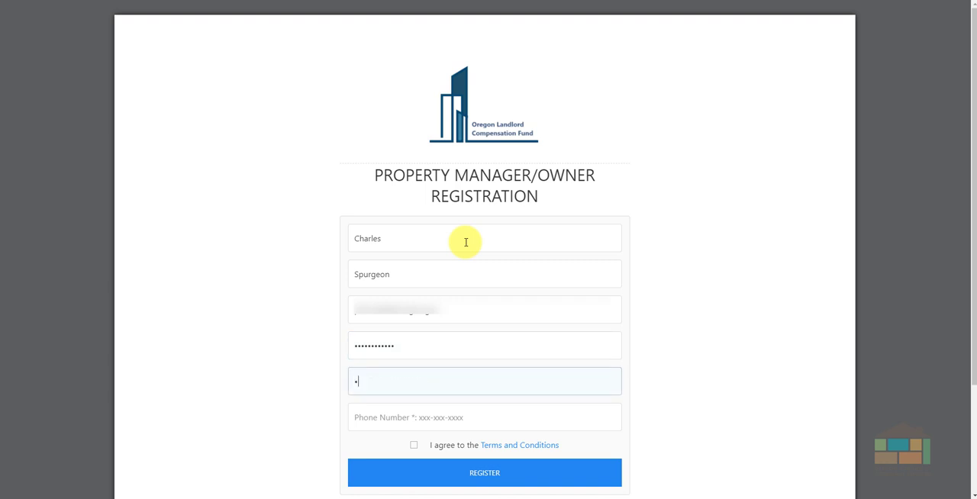
type("•••••••••")
key("Tab")
Complete the registration with the phone number and accepted terms and conditions, dismissing the browser's offer to save the password.
type("••••••••")
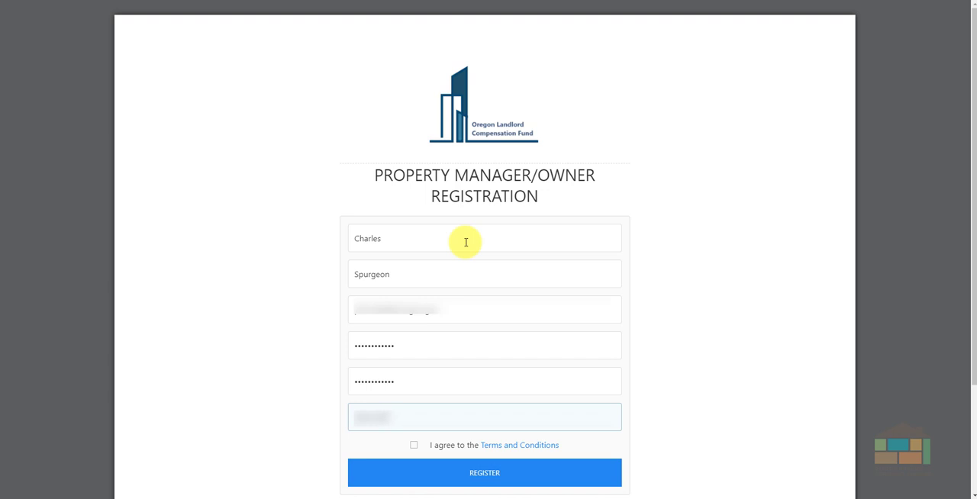
type("•••")
left_click(414, 445)
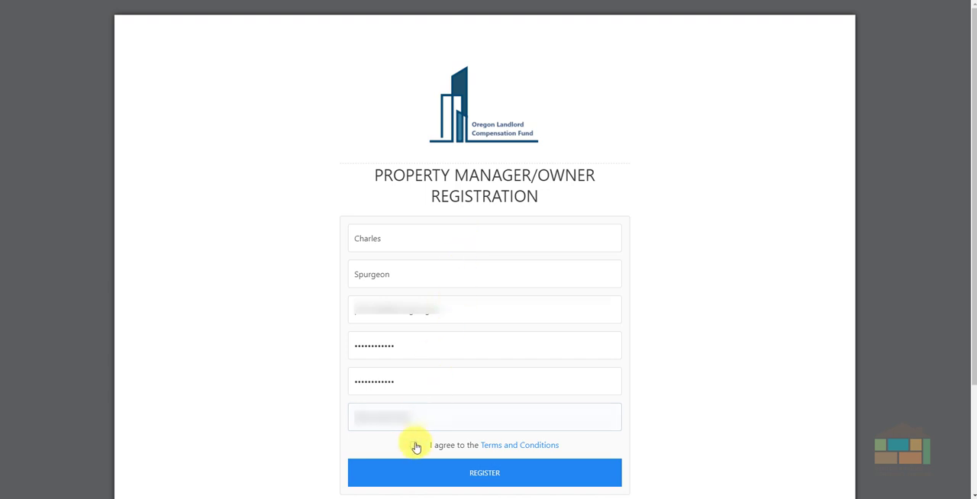
left_click(463, 478)
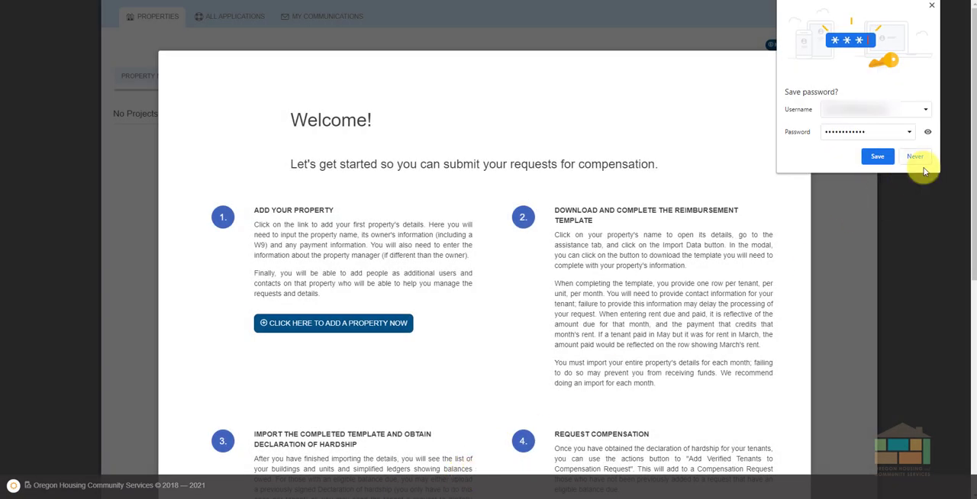
left_click(931, 7)
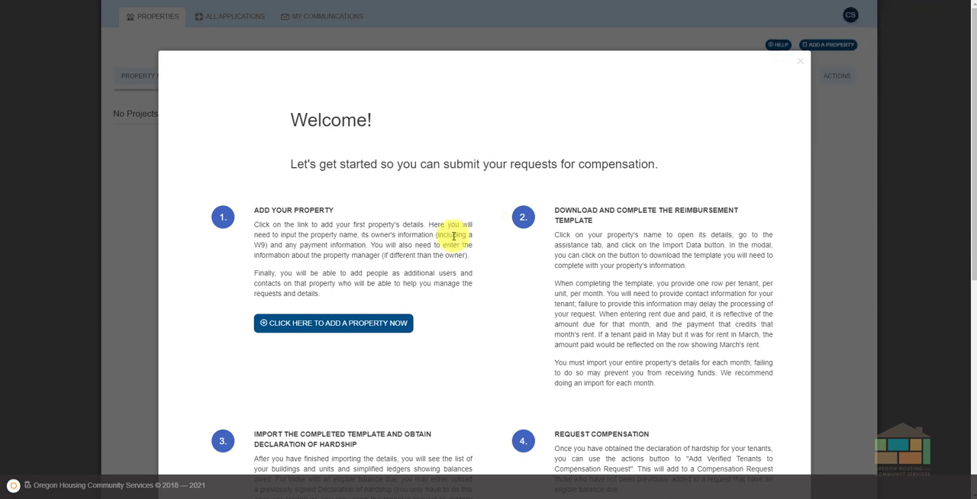
Start adding a property from the welcome instructions and set the role to Property Owner.
scroll(454, 237, "down", 3)
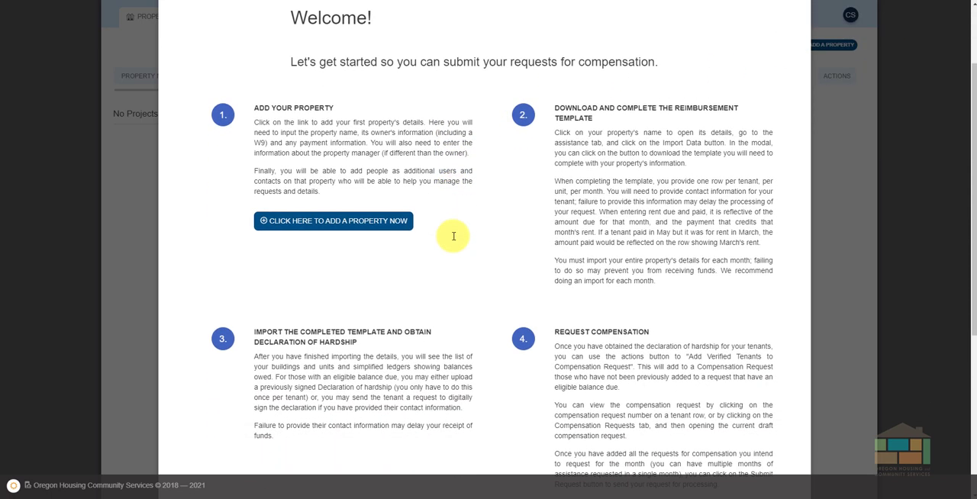
scroll(453, 236, "down", 2)
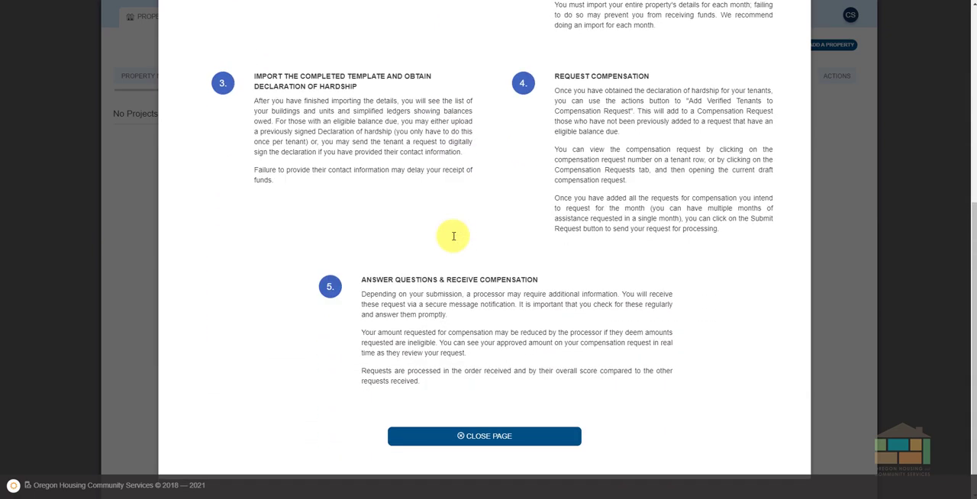
scroll(453, 240, "up", 5)
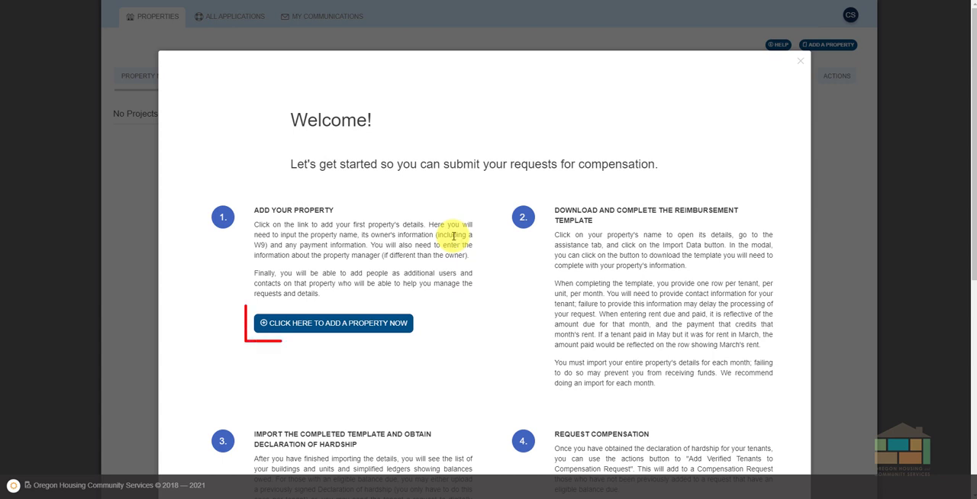
left_click(387, 324)
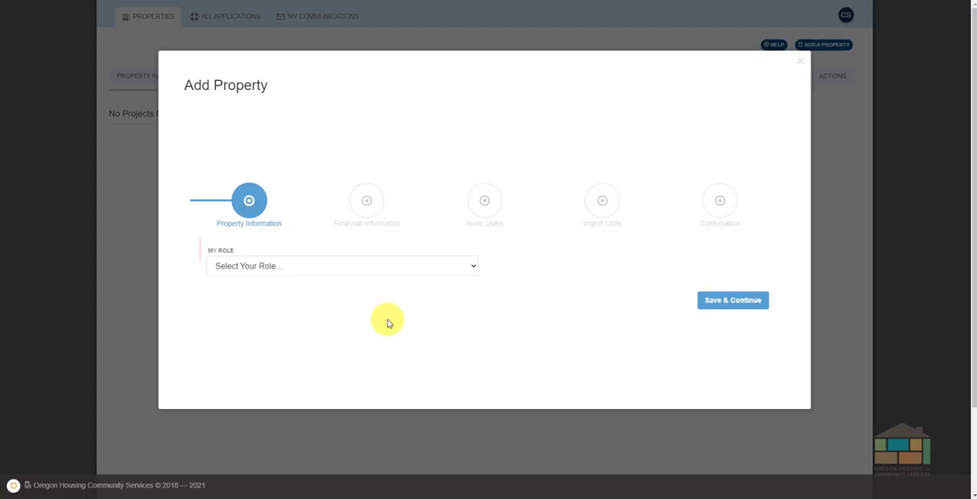
left_click(473, 268)
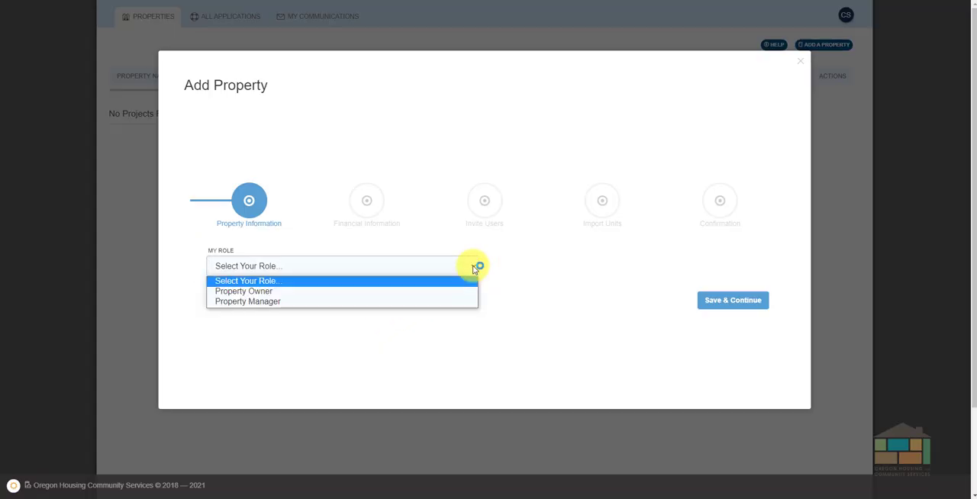
key("Down")
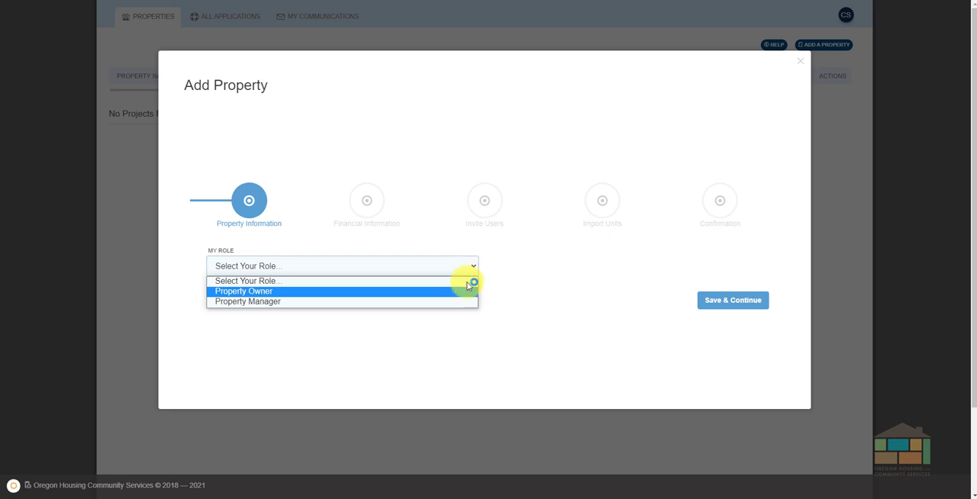
left_click(465, 292)
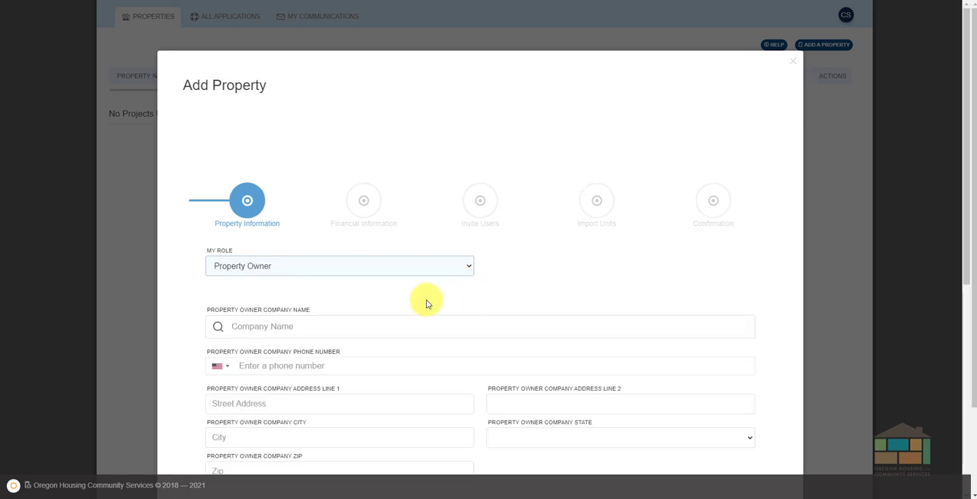
Enter Spurgeon Housing LLC as the property owner company name.
scroll(427, 303, "down", 1)
left_click(357, 277)
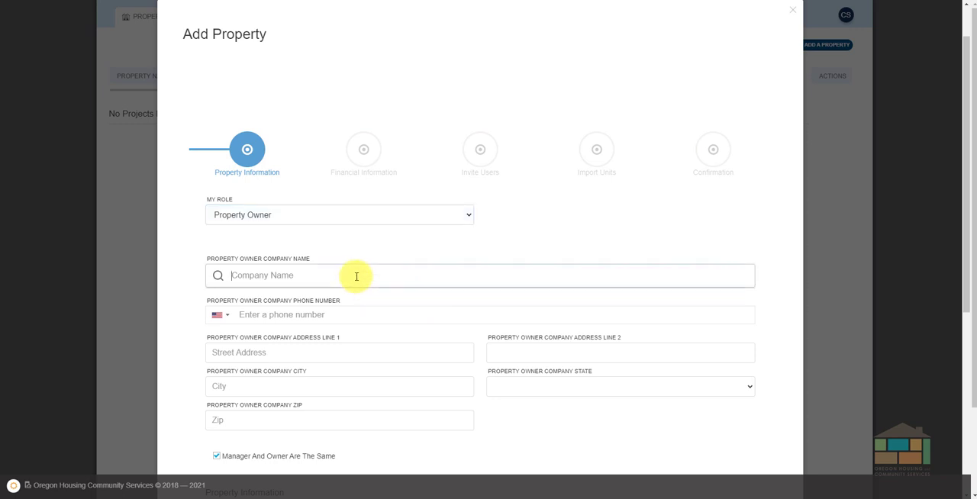
type("Spurgeon Housing LLC")
key("Tab")
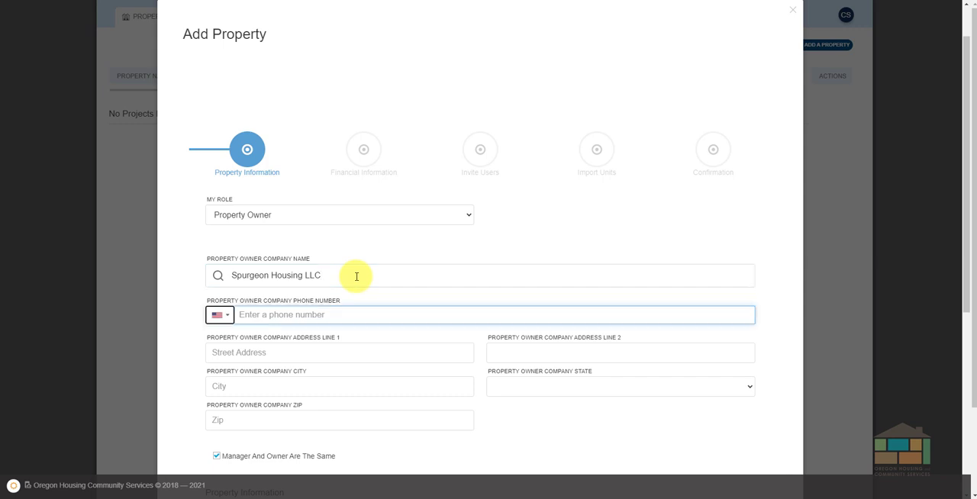
Enter the property owner company's phone number.
key("Tab")
type("503")
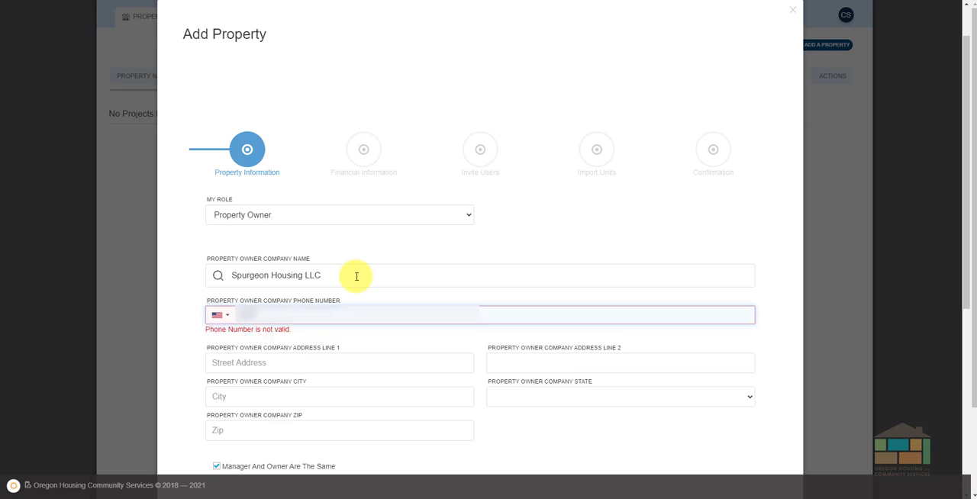
type("55512")
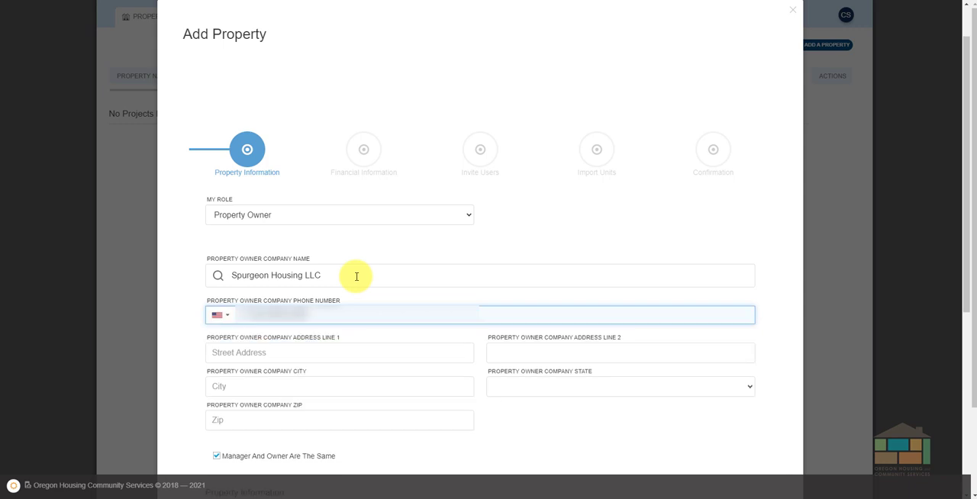
key("Tab")
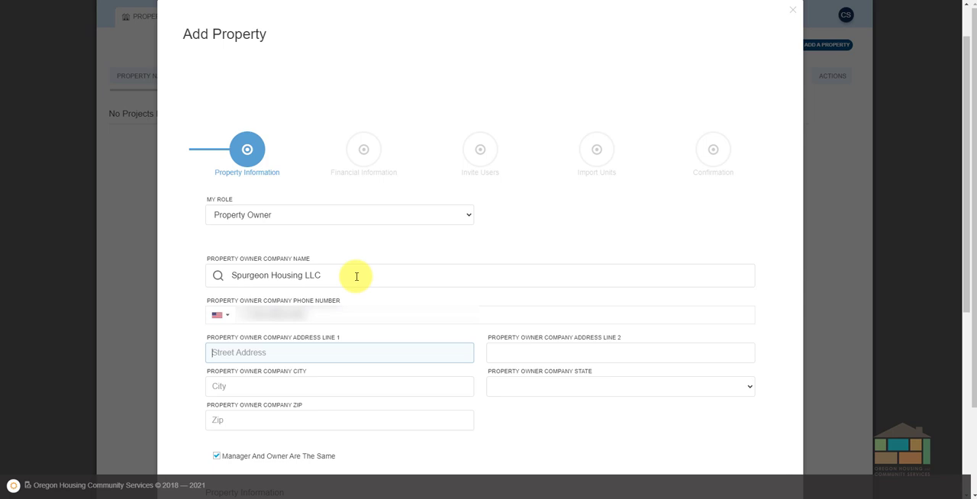
Fill in the property owner company's street address, leaving the second address line empty.
type("1323")
key("BackSpace")
key("BackSpace")
key("BackSpace")
key("Tab")
key("Tab")
Complete the property owner company's address with its city, Oregon as the state, and its ZIP code.
type("S")
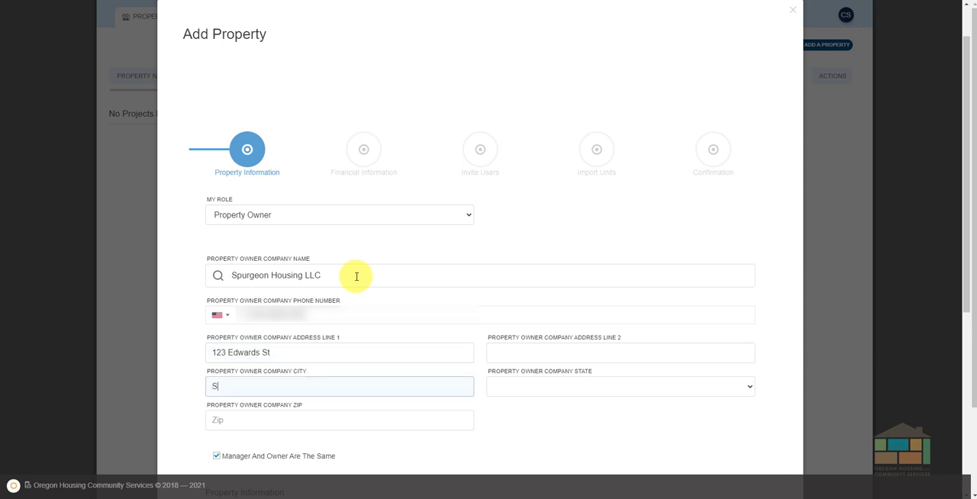
type("alem")
key("Tab")
type("Or")
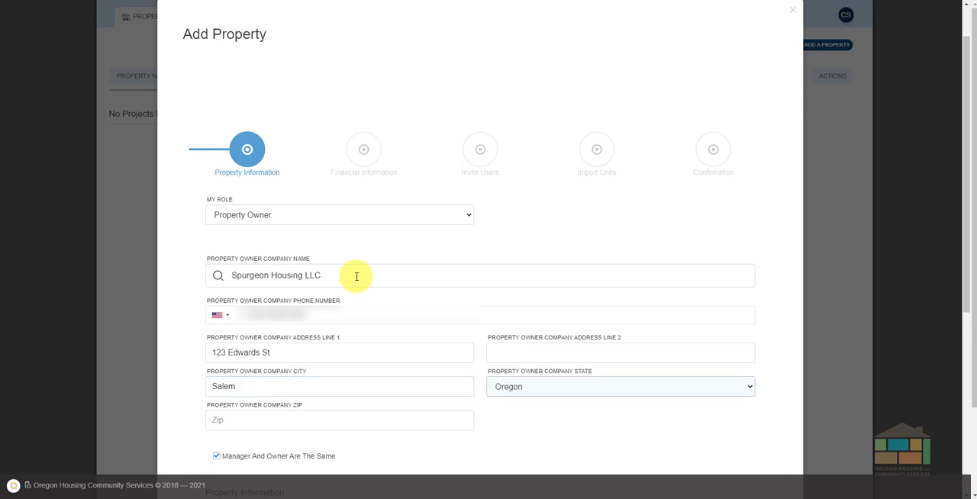
key("Tab")
type("9")
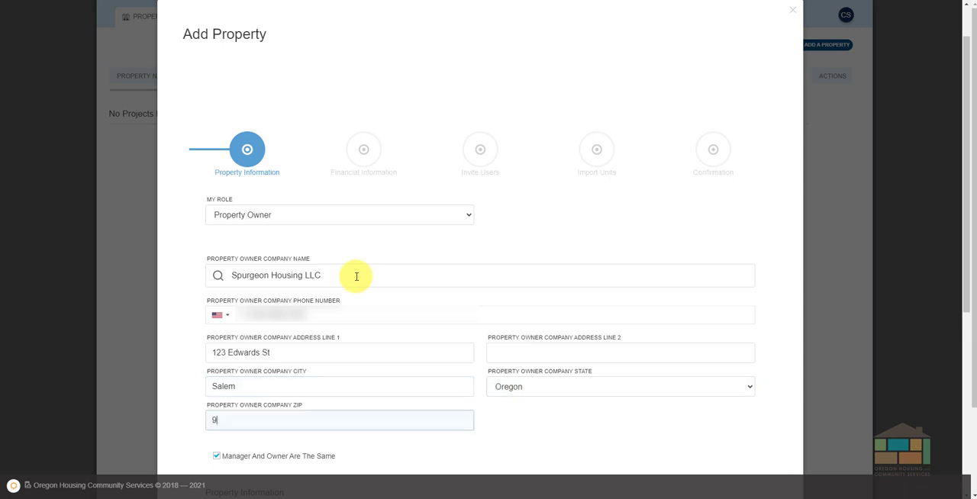
type("7301")
Clear the option that manager and owner are the same and enter Bob DeBuilder Inc as the property manager company name.
scroll(356, 276, "down", 5)
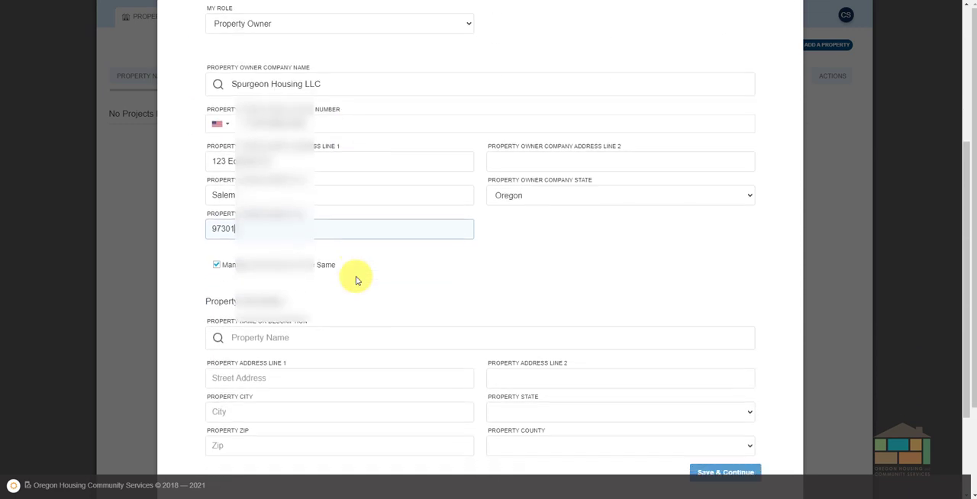
left_click(216, 252)
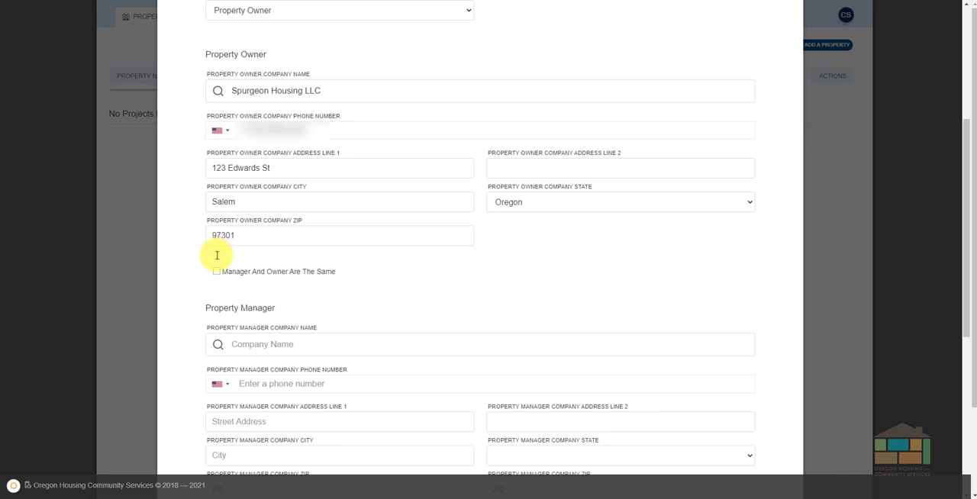
left_click(243, 345)
type("Bob")
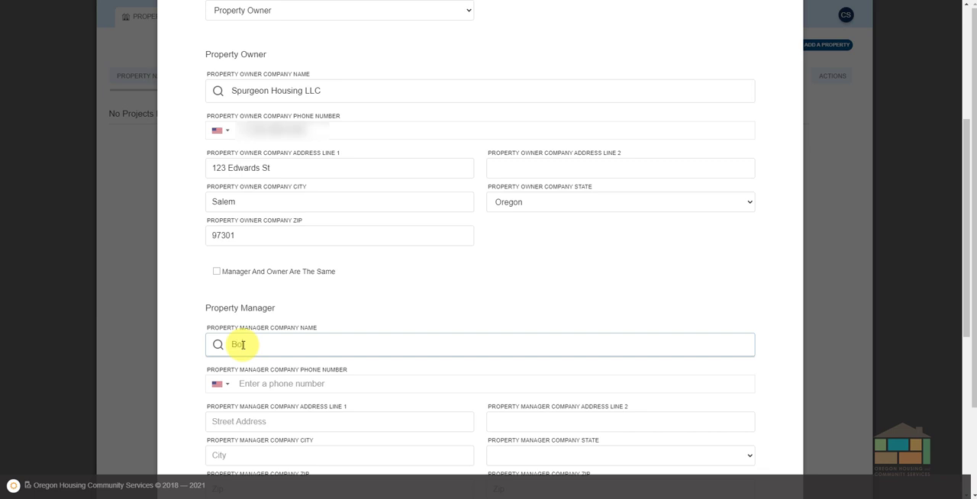
type(" DeBuilder Inc")
Enter the property manager company's phone number.
key("Tab")
type("50")
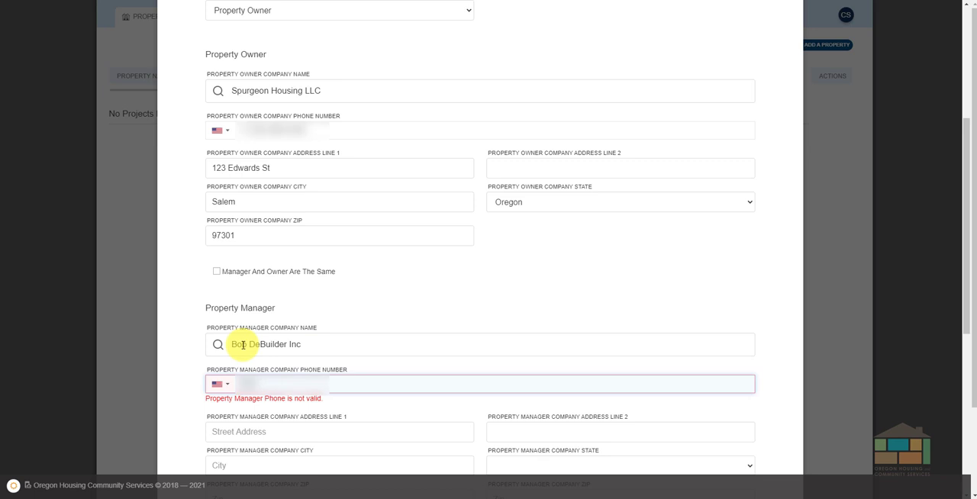
type("3555555")
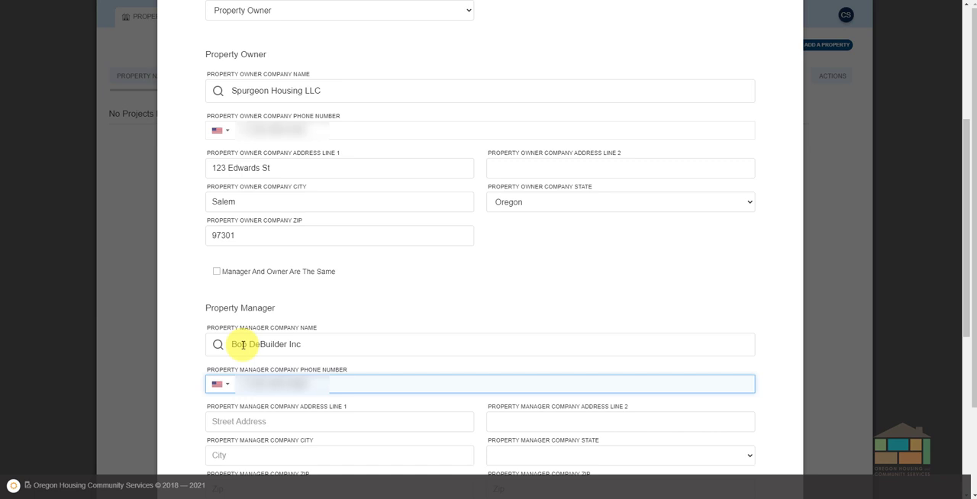
key("Tab")
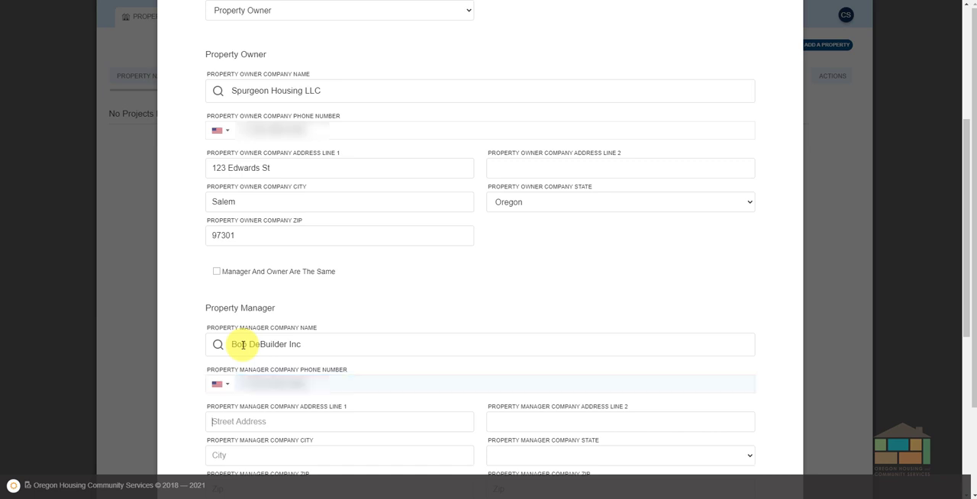
Fill in the property manager company's street address, leaving its second address line empty.
type("123 ")
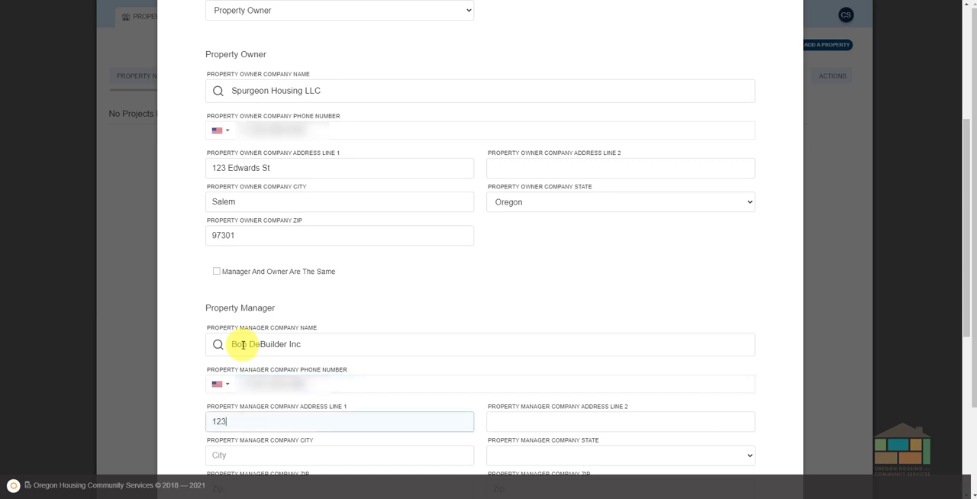
type("A St SE")
key("Tab")
key("Tab")
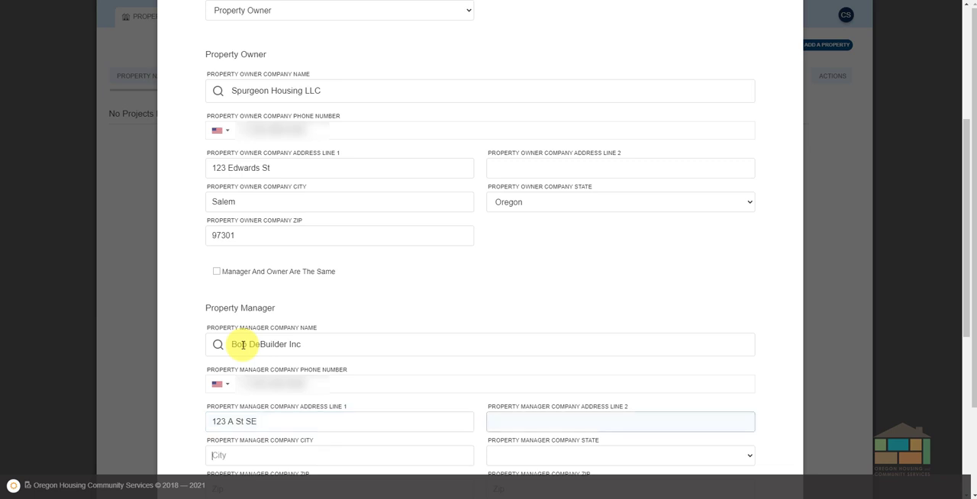
Complete the property manager company's address with its city, Oregon as the state, and its ZIP code.
type("Salem")
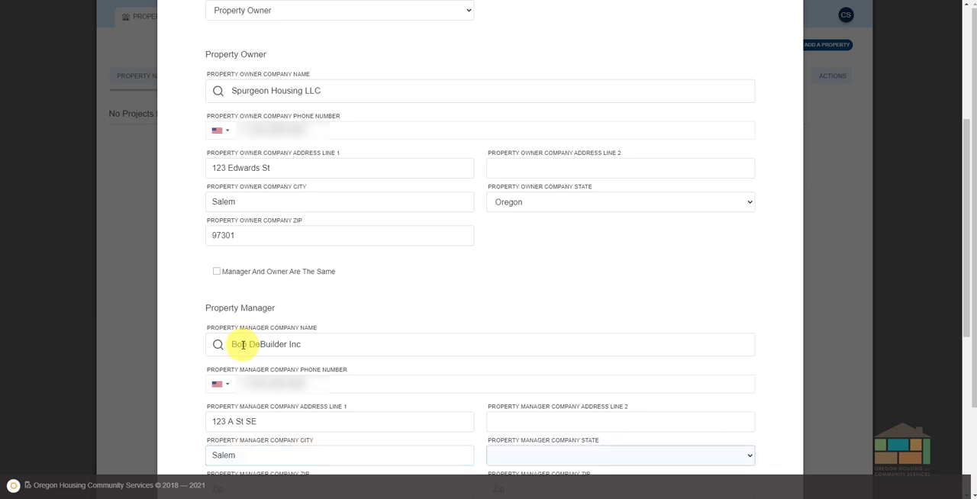
type("or")
scroll(242, 344, "down", 2)
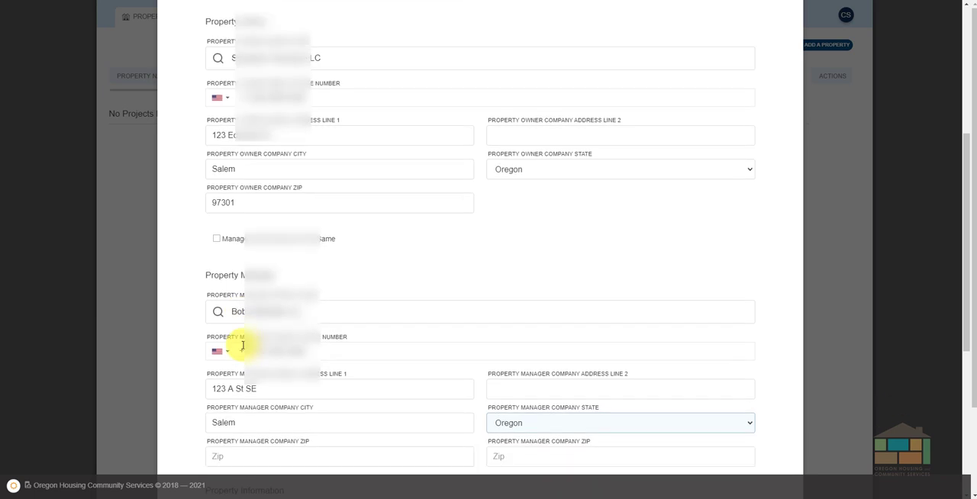
left_click(244, 338)
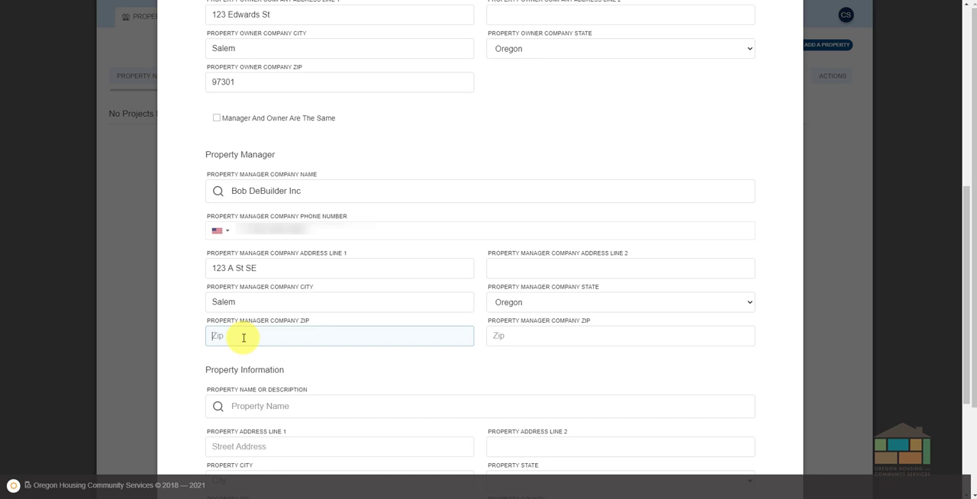
type("97301")
scroll(243, 338, "down", 2)
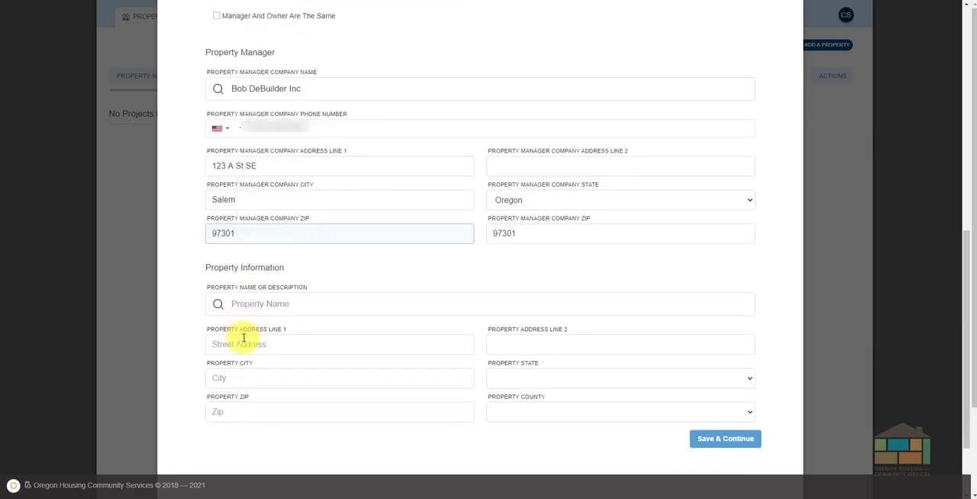
Enter Metropolitan Arms as the property name in the property information.
left_click(255, 305)
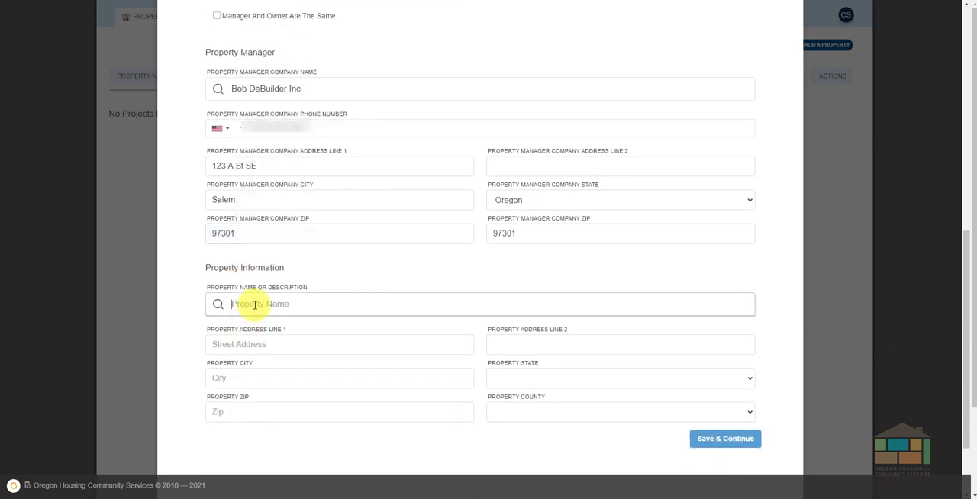
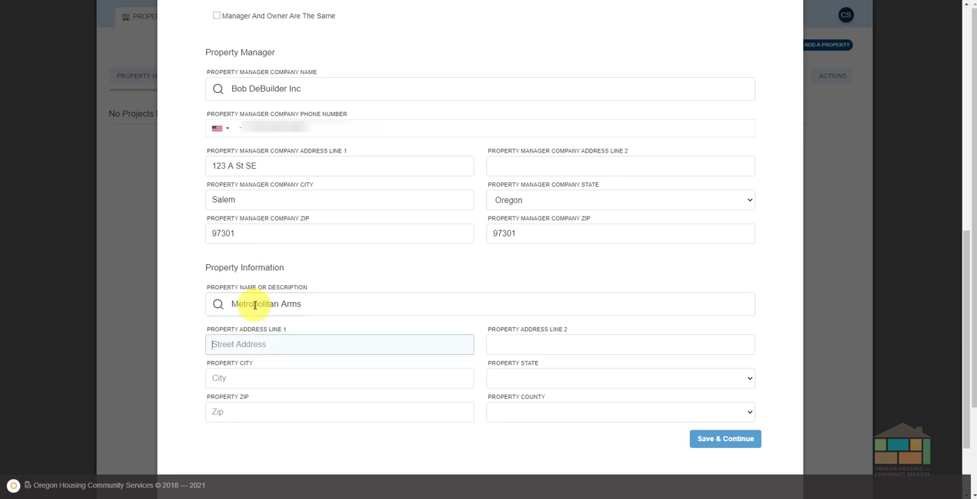
Fill in the street address of the property itself, leaving the second address line empty.
key("Tab")
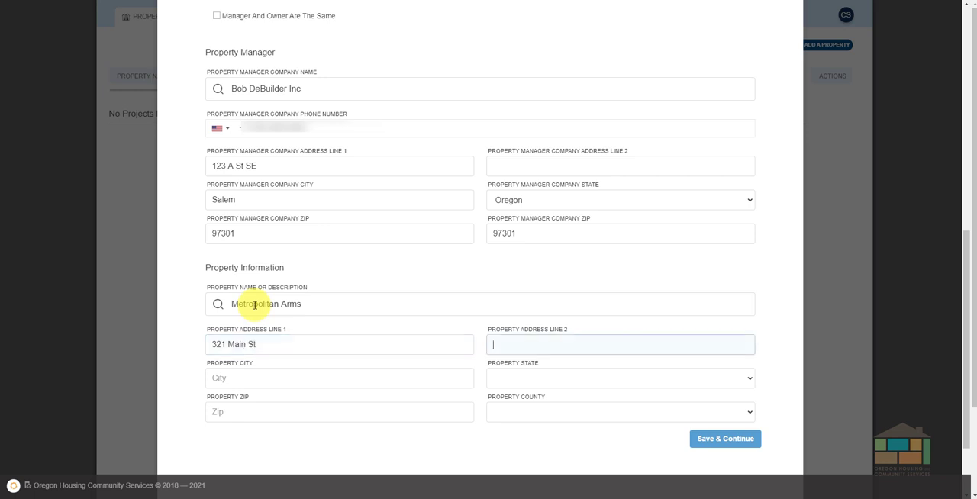
key("Tab")
Enter the property's city, set its state to Oregon, and enter its ZIP code.
type("Salem")
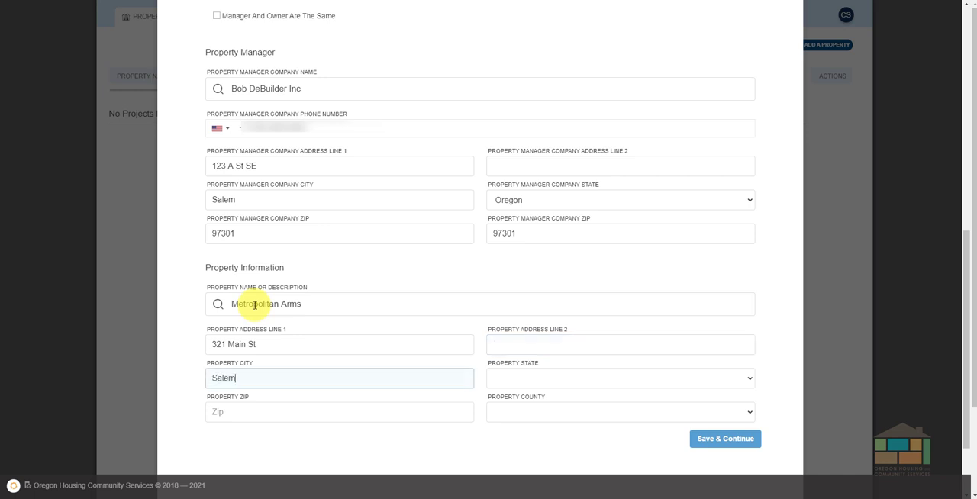
key("Tab")
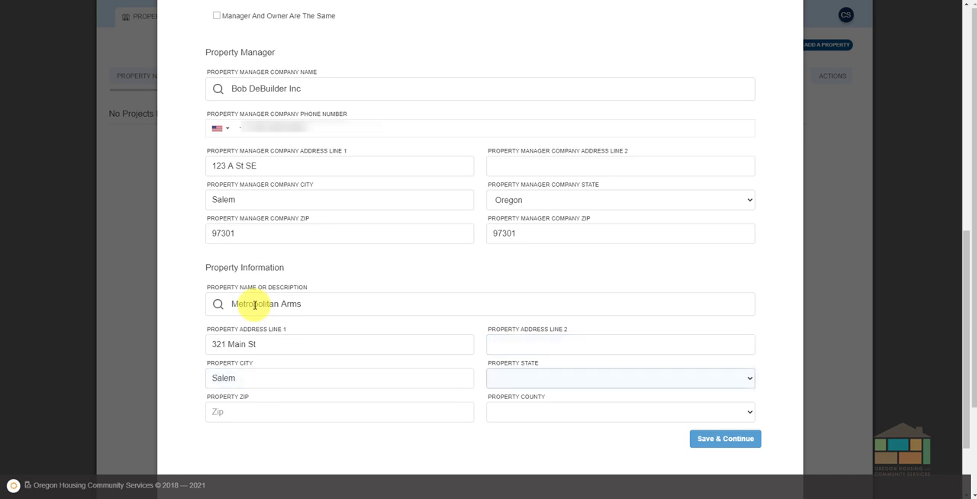
type("or")
key("Tab")
type("97301")
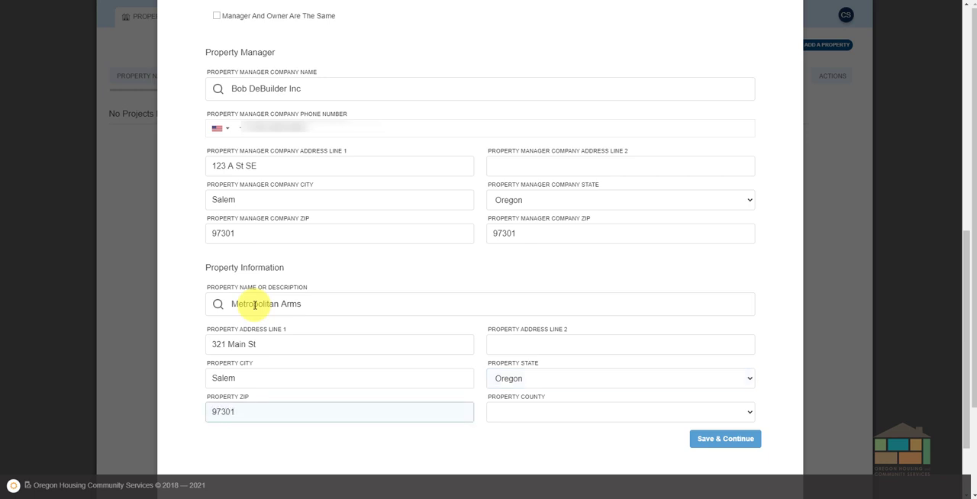
Set the property county to Marion and save the property information to continue to the financial information.
key("Tab")
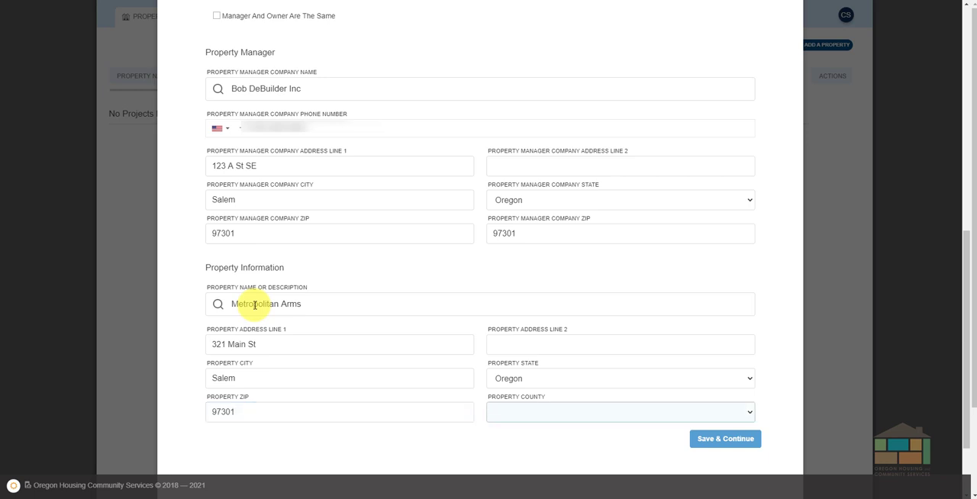
type("m")
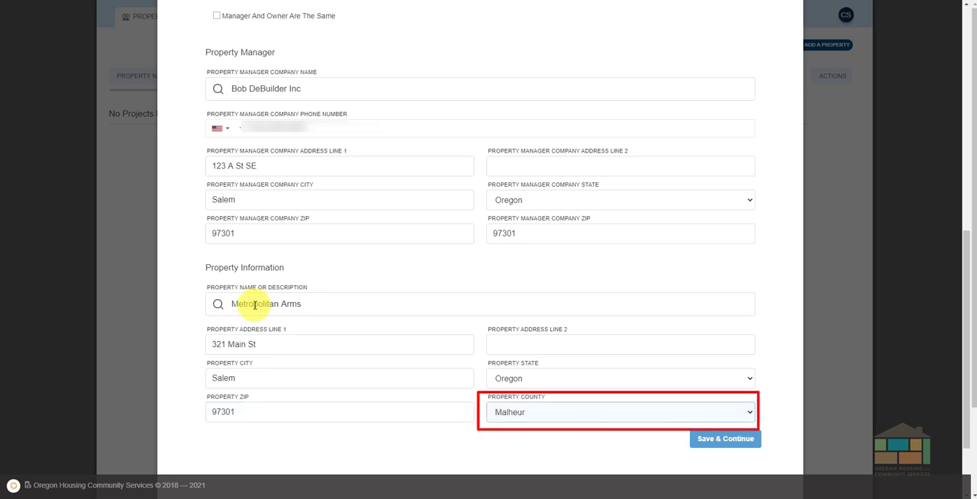
type("m")
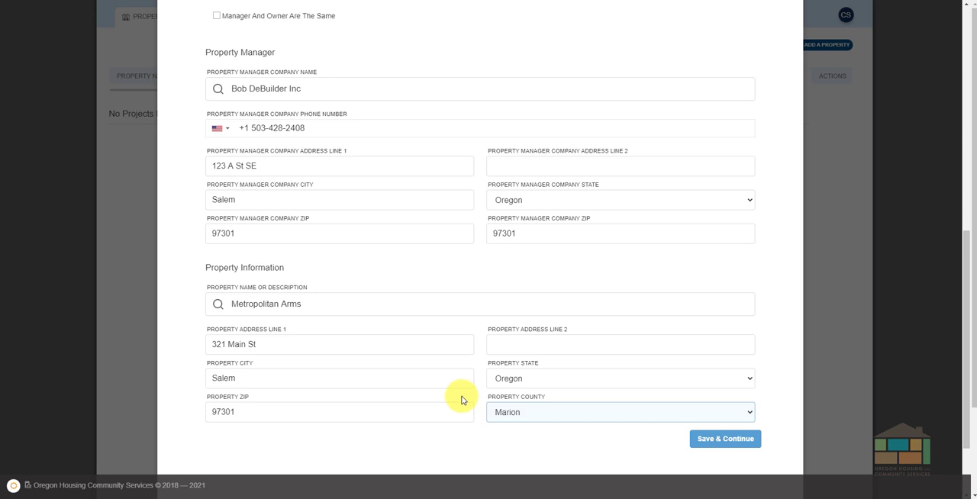
left_click(722, 441)
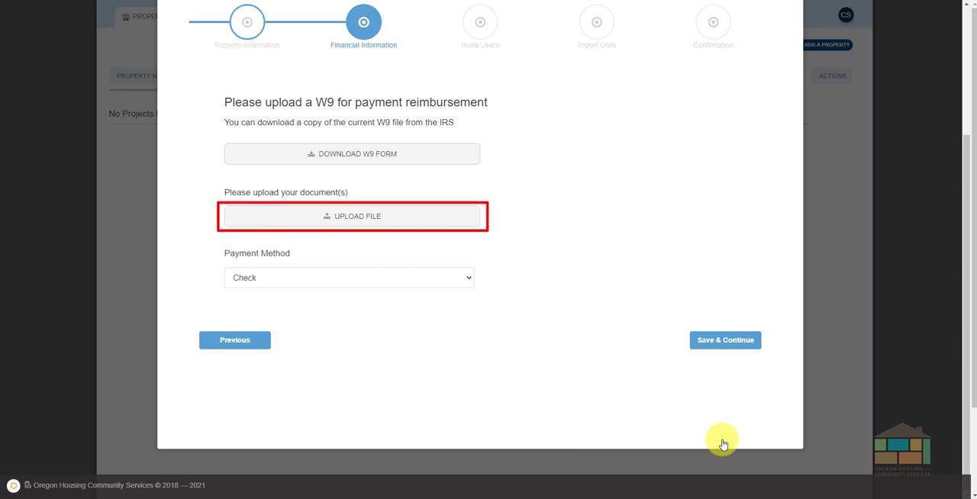
Upload Form W-9 (Rev. October 2018).pdf from the desktop's LCF Documents folder, and preview the uploaded document.
left_click(459, 223)
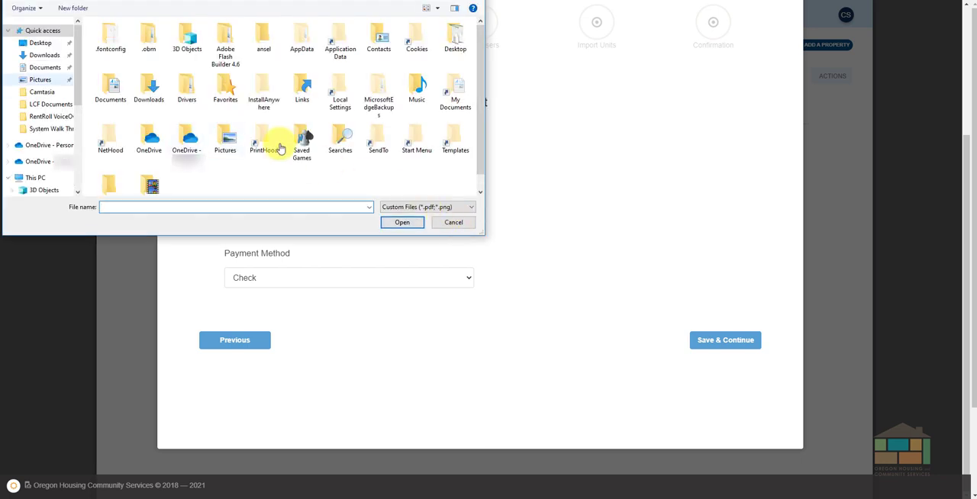
left_click(42, 44)
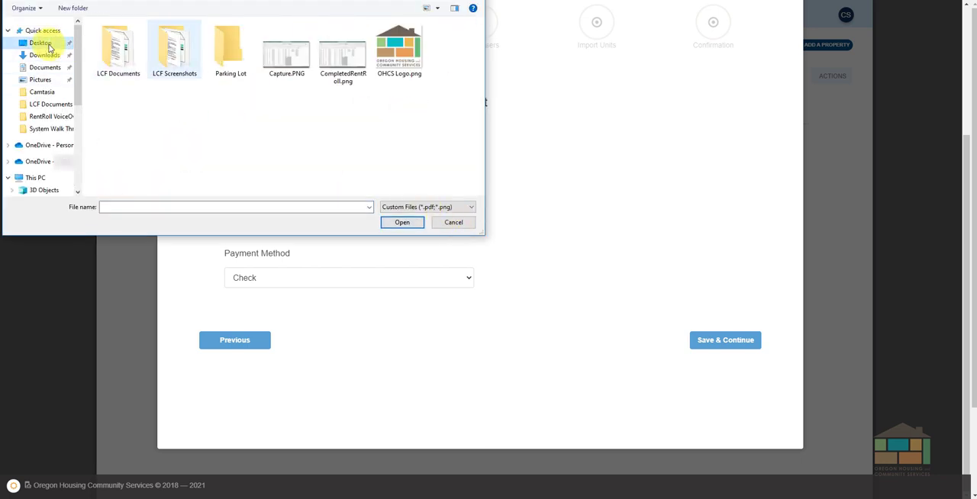
double_click(124, 51)
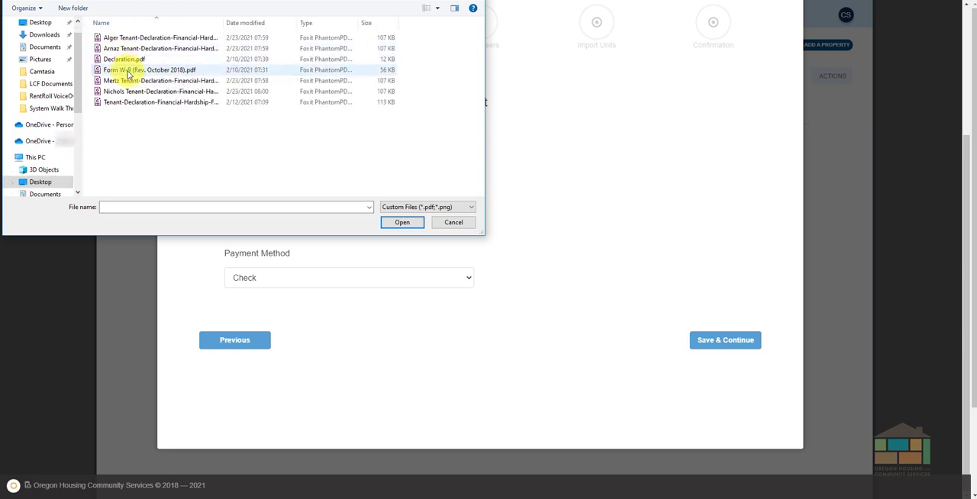
double_click(128, 71)
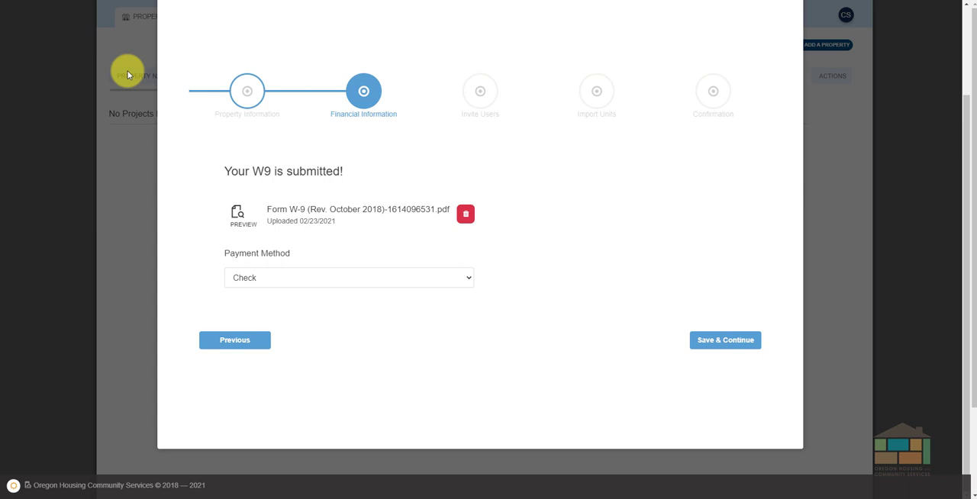
left_click(238, 213)
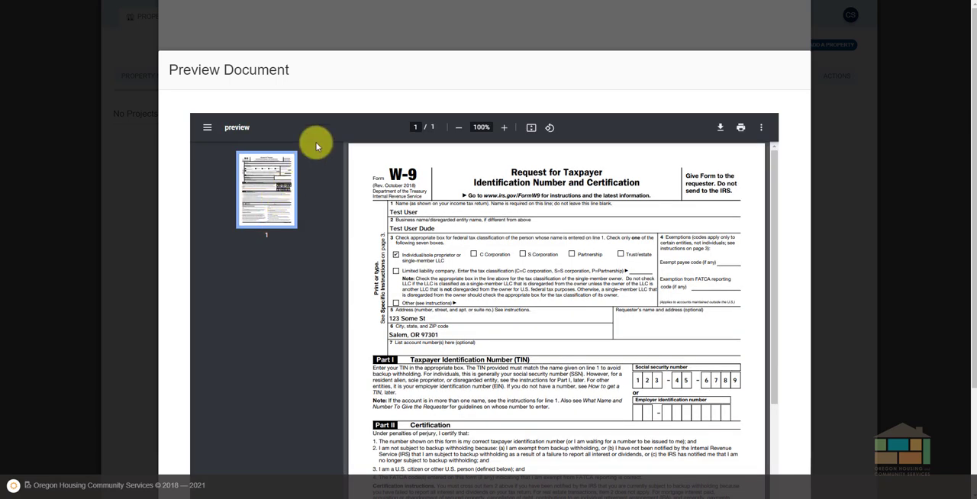
left_click(399, 25)
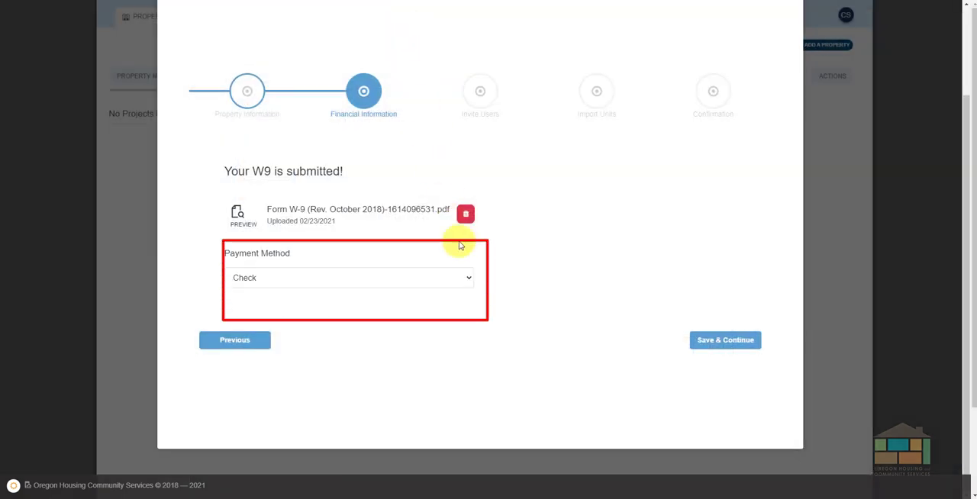
Set the payment method to ACH and enter the bank routing number along with its confirmation.
left_click(464, 277)
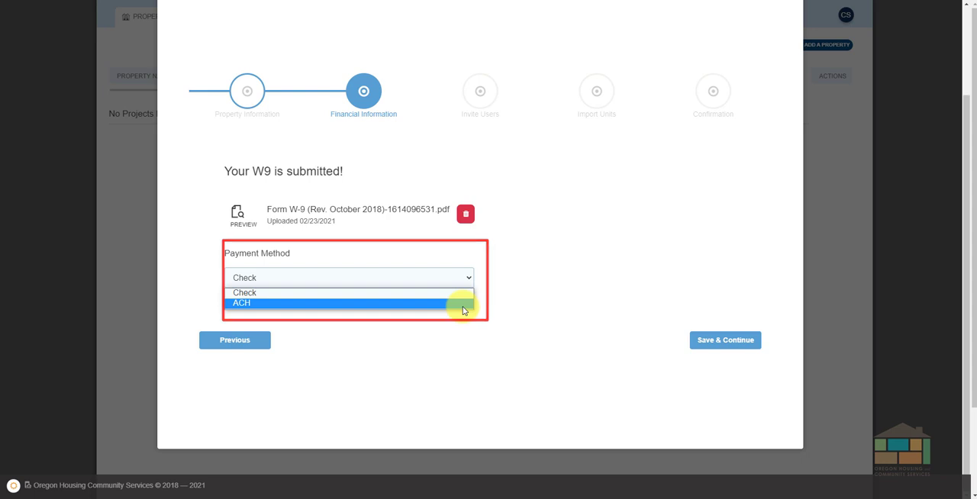
left_click(462, 306)
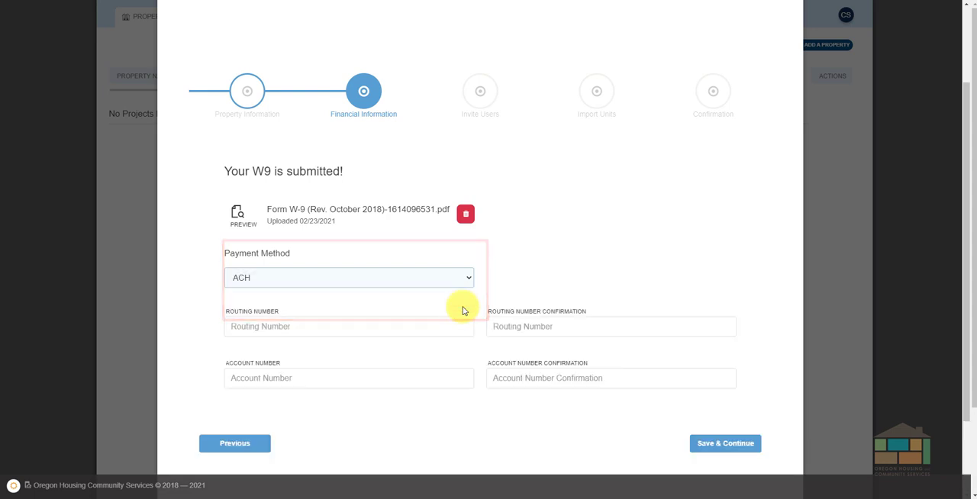
left_click(327, 327)
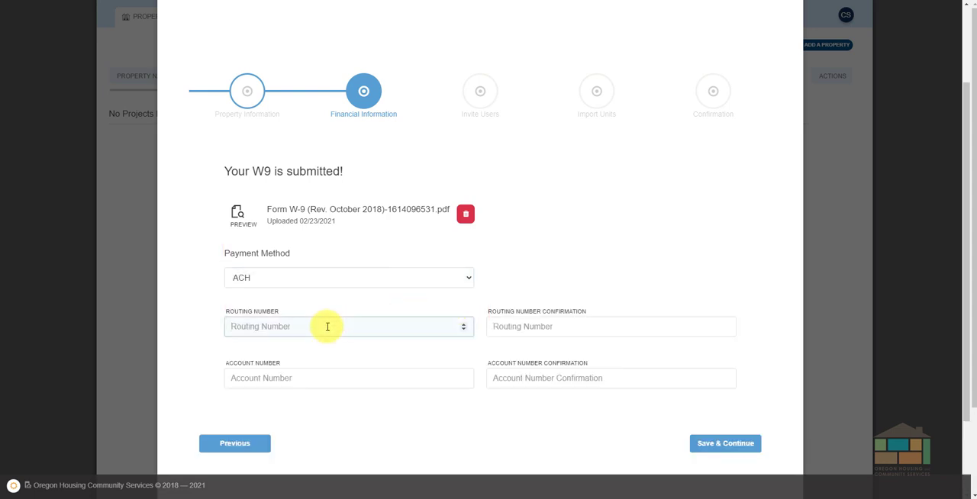
type("1234567890")
key("Tab")
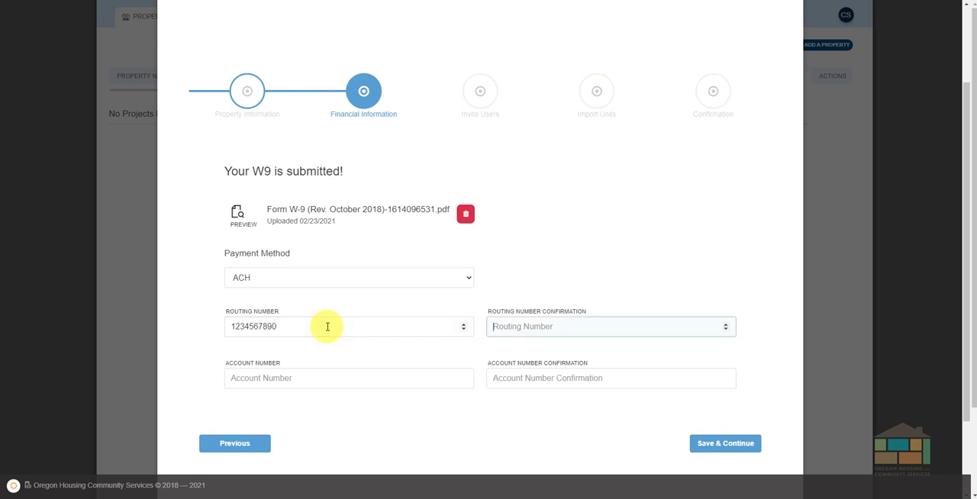
type("1234567890")
key("Tab")
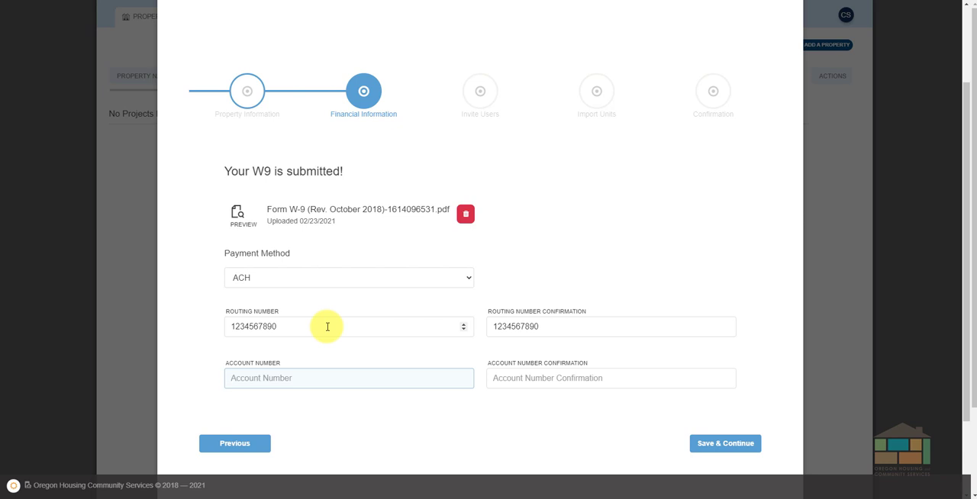
Enter the bank account number for the ACH payments.
type("1234567890987654321")
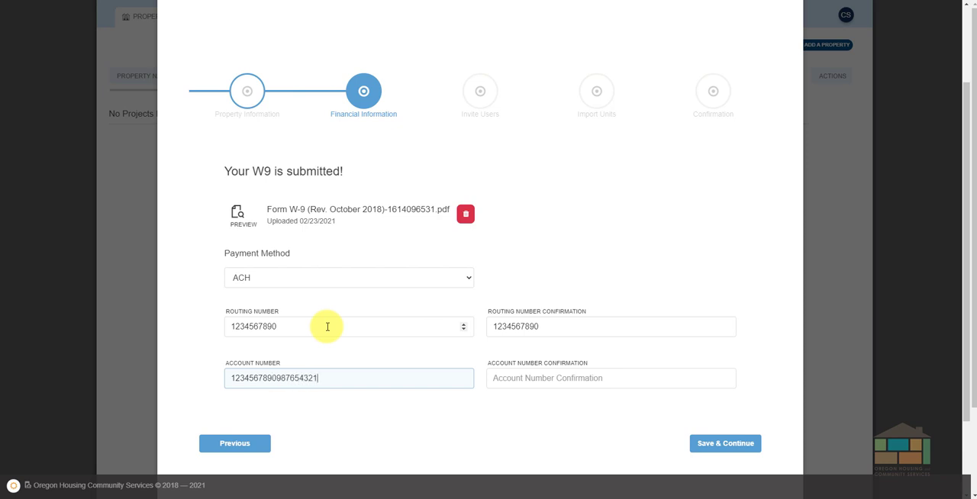
type("01234567890")
Copy the account number into its confirmation field and save the financial information to continue to inviting users.
left_click_drag(381, 377, 222, 376)
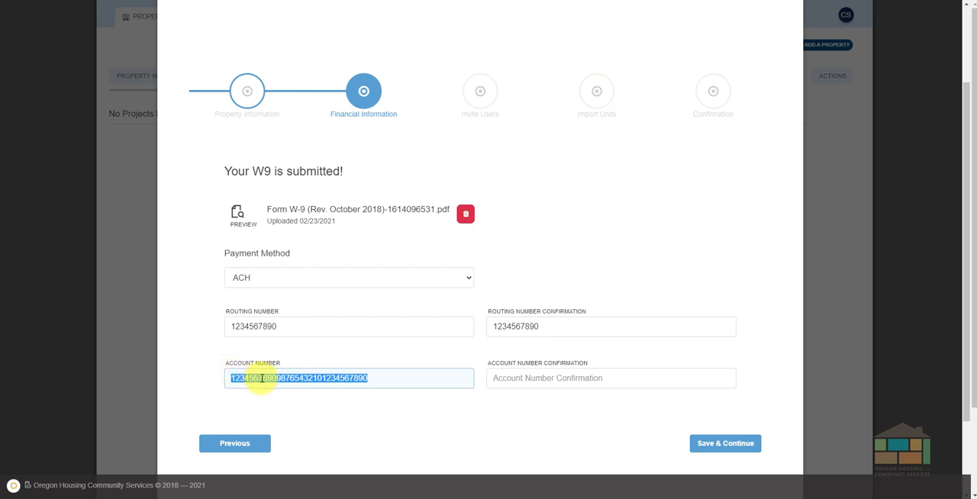
right_click(262, 378)
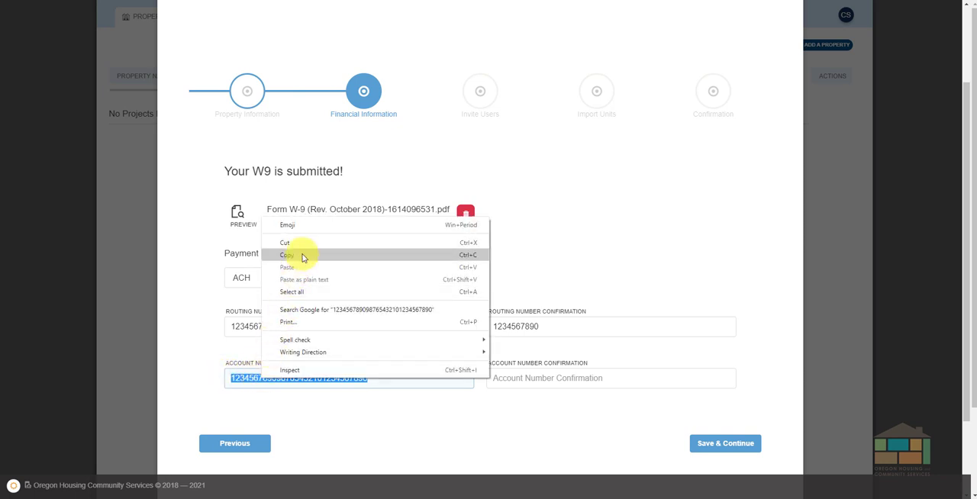
left_click(302, 257)
left_click(509, 376)
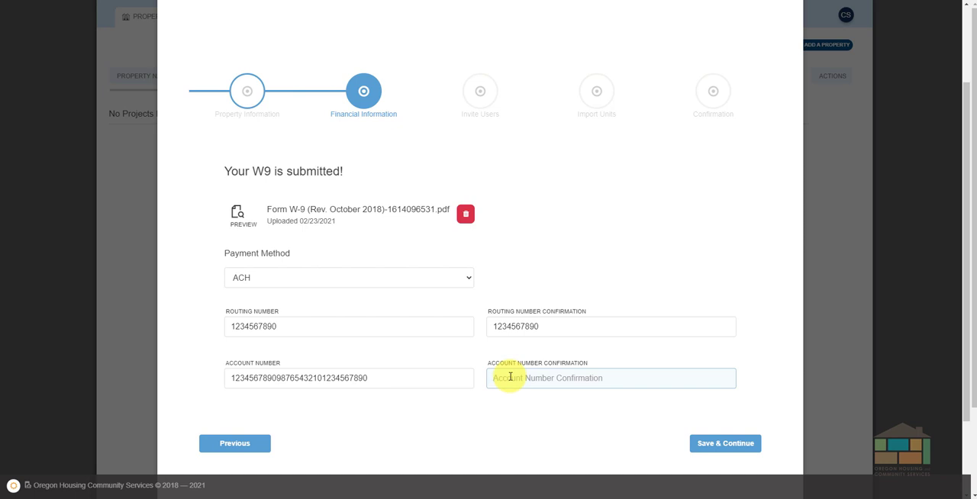
right_click(509, 377)
left_click(537, 312)
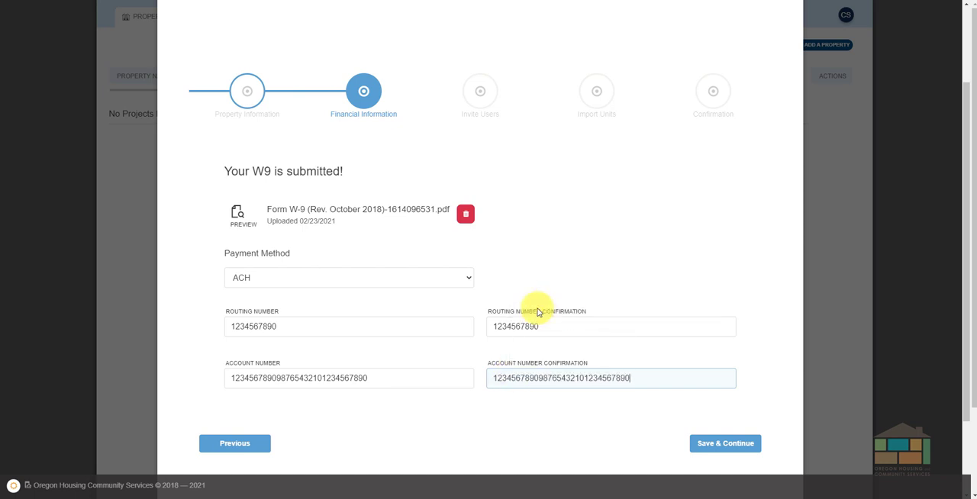
left_click(723, 446)
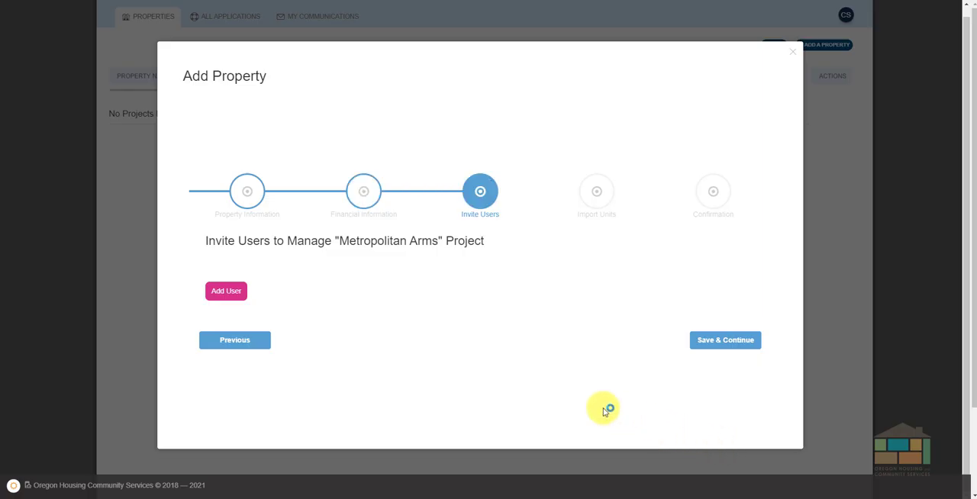
Add a user to manage the Metropolitan Arms project by entering the user's e-mail address.
left_click(225, 293)
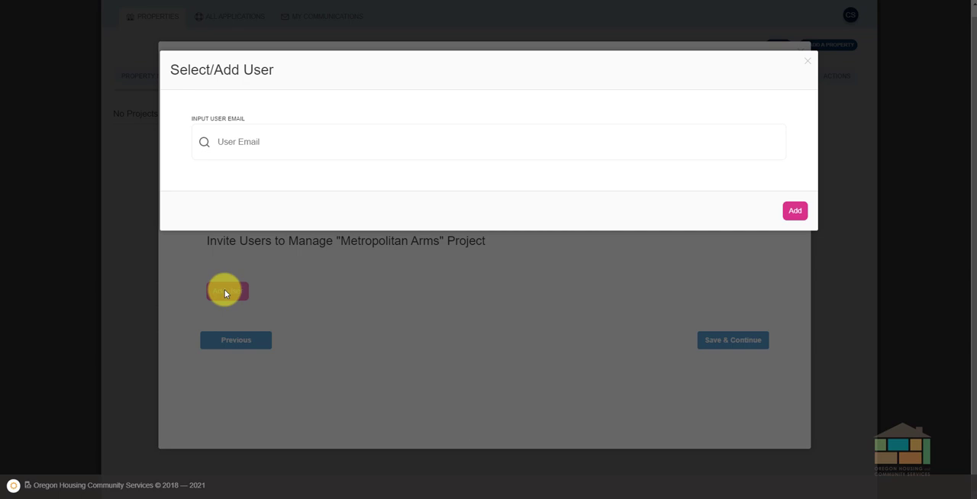
left_click(292, 143)
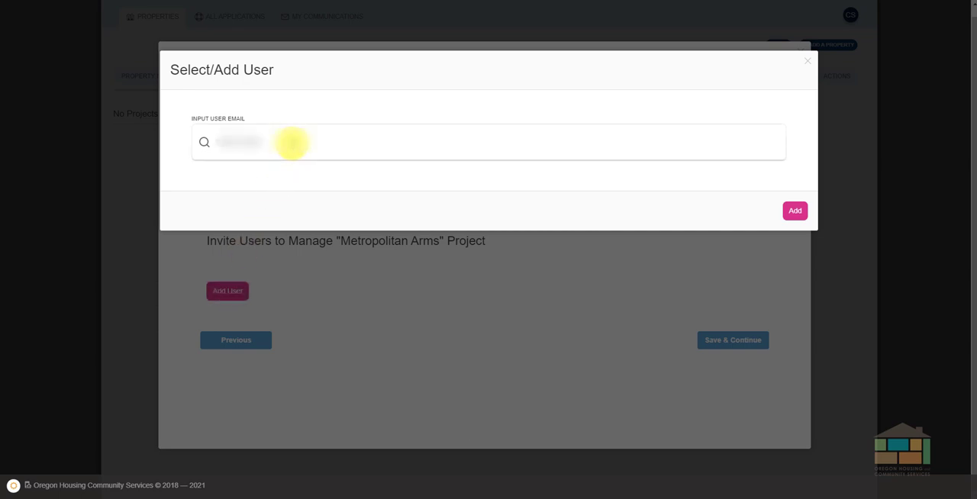
type("test@test")
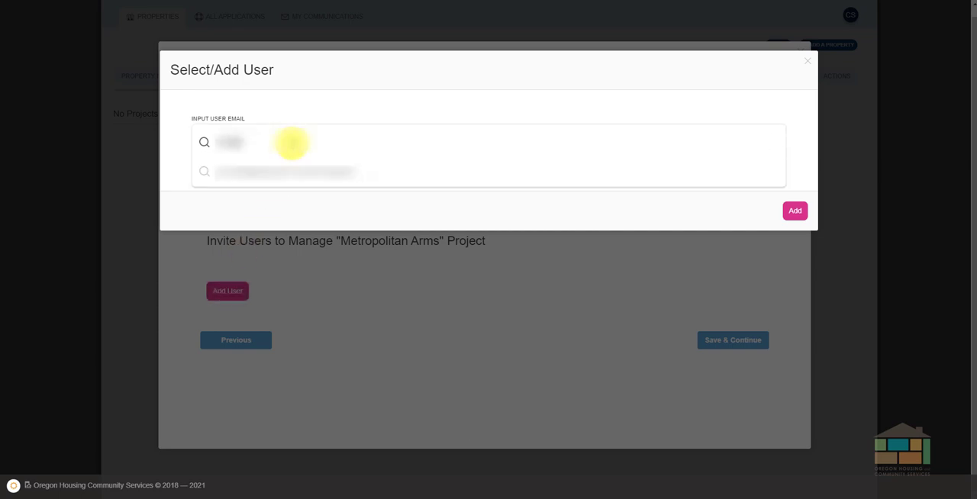
type(".com")
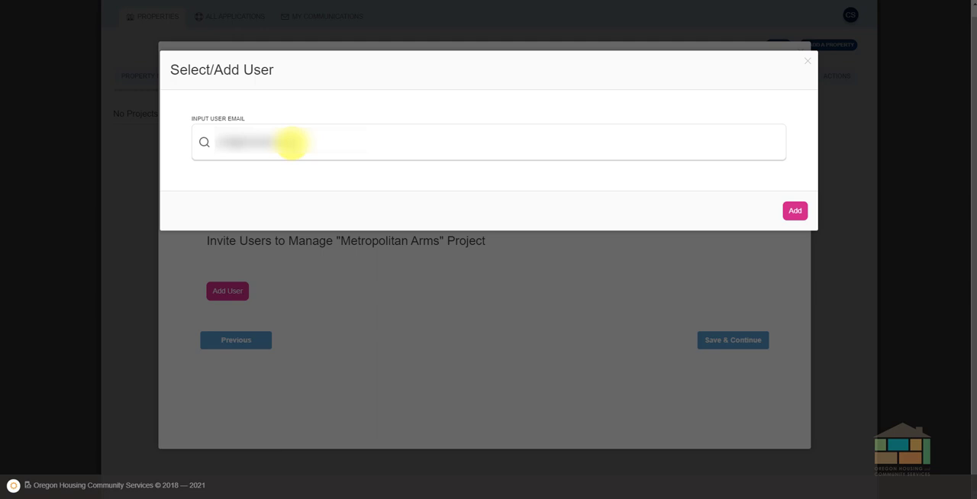
left_click(793, 214)
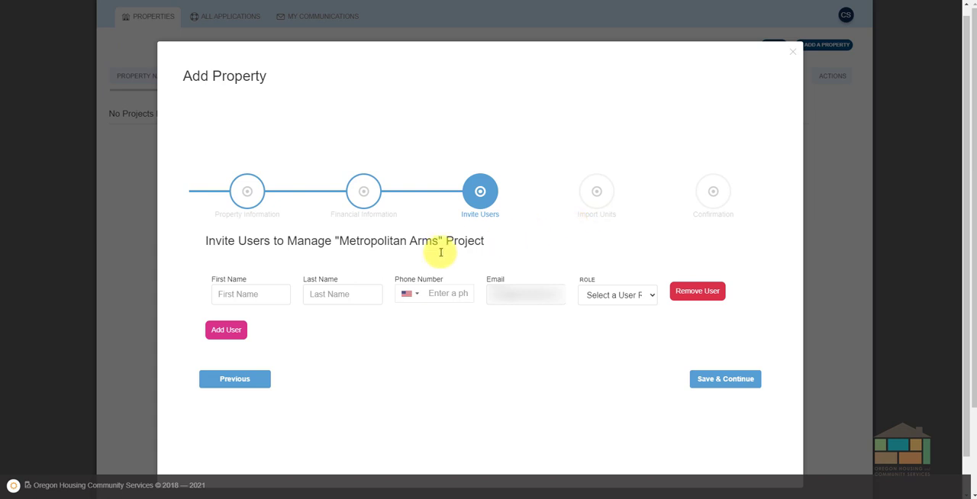
Fill in the invited user's first name, last name and phone number.
left_click(246, 293)
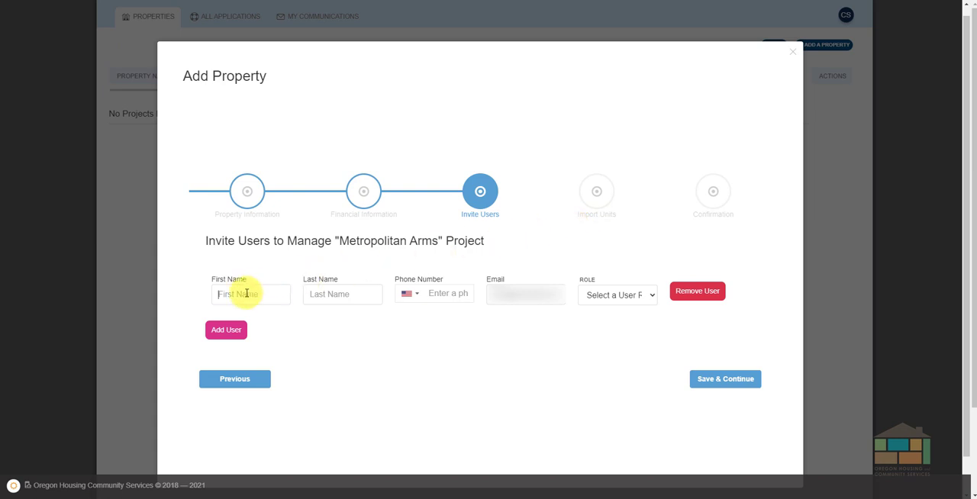
key("Tab")
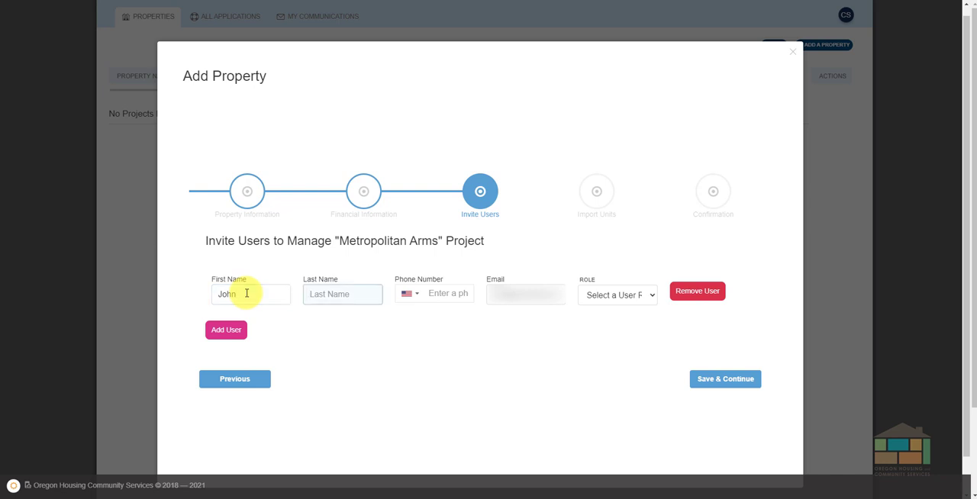
key("Tab")
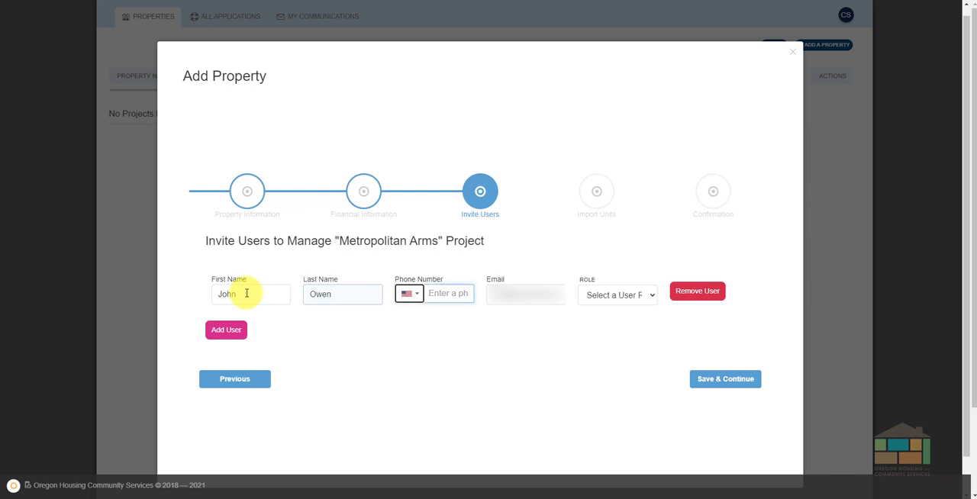
key("Tab")
type("5")
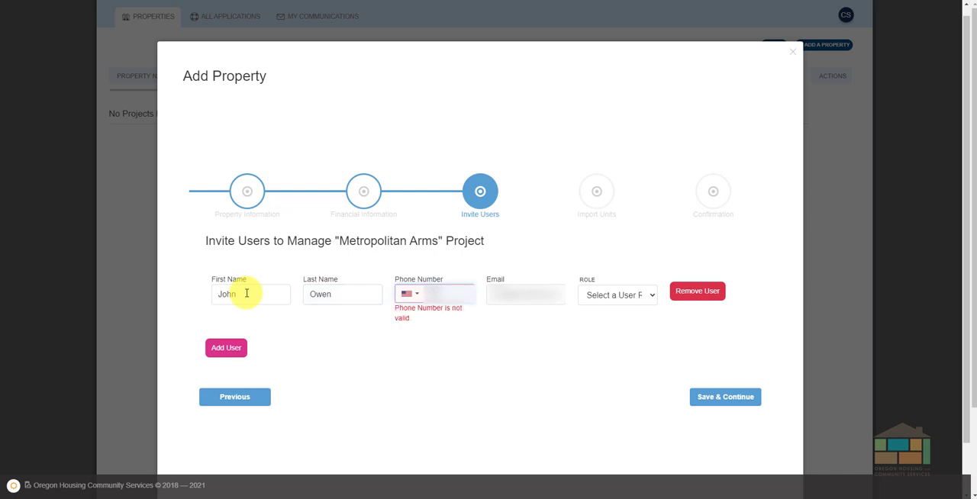
type("555")
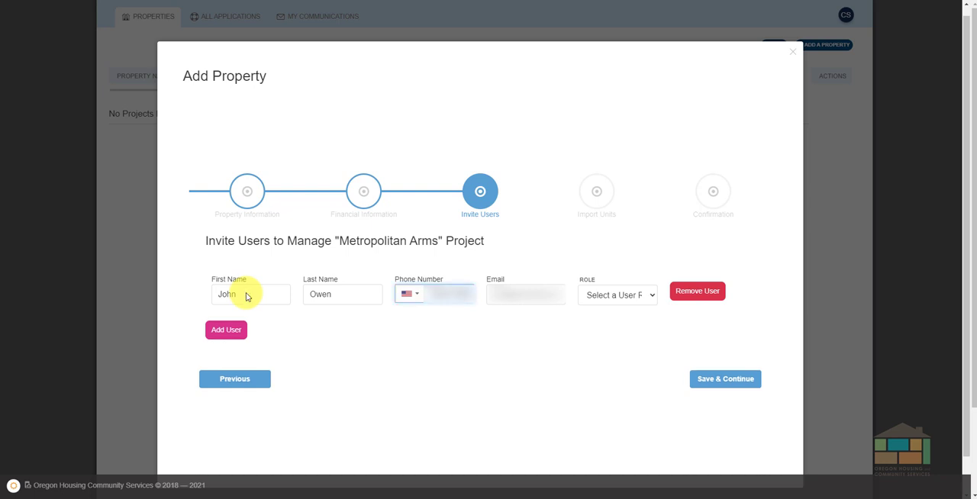
Assign the invited user the Property Manager role and save to continue to importing units.
left_click(653, 296)
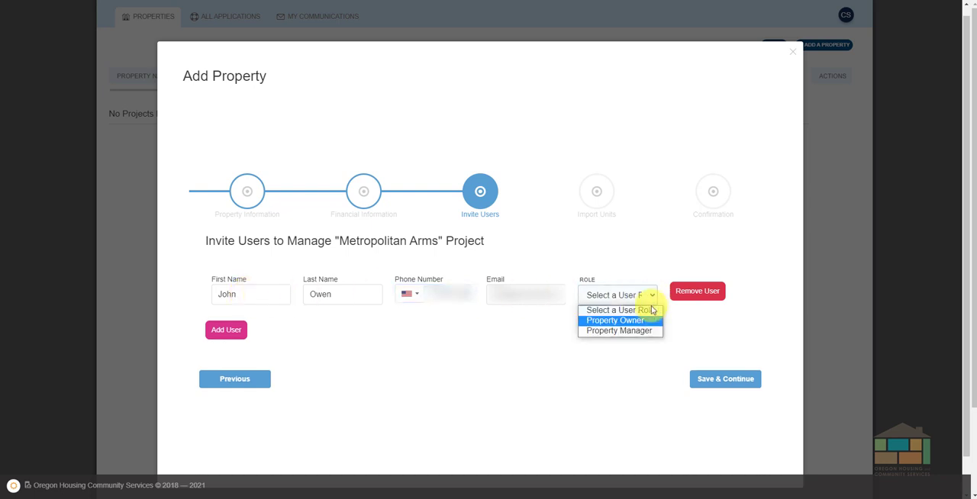
left_click(633, 331)
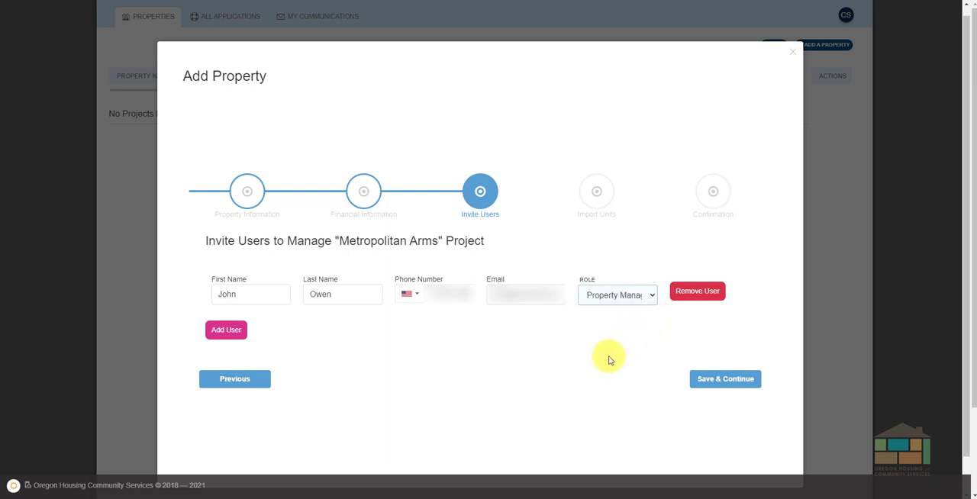
left_click(706, 380)
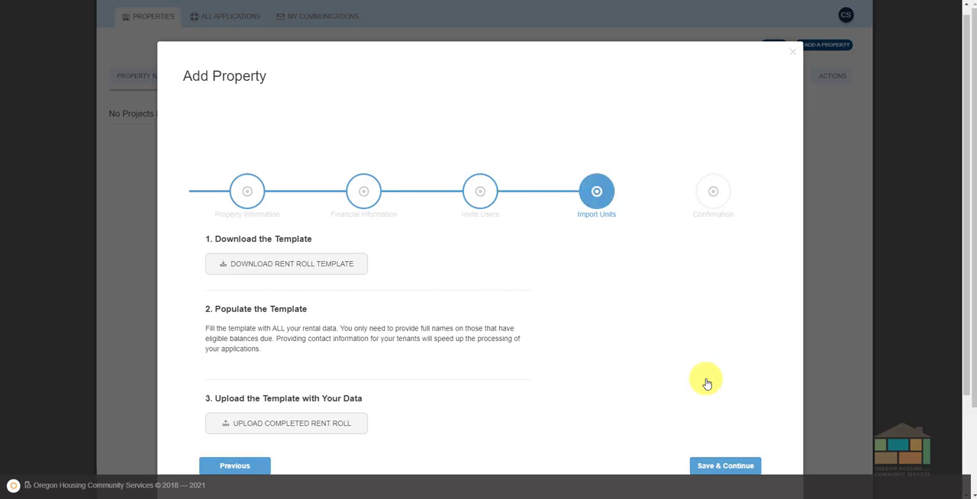
Upload Test - Landlord_MonthlyRentRollTemplate_withInstructions.xlsx as the completed rent roll and finish adding the property.
scroll(526, 276, "down", 1)
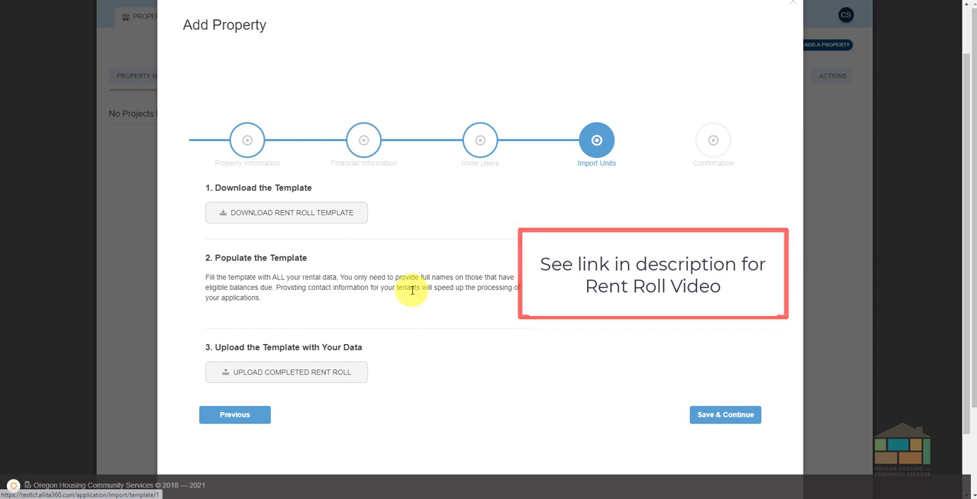
left_click(343, 379)
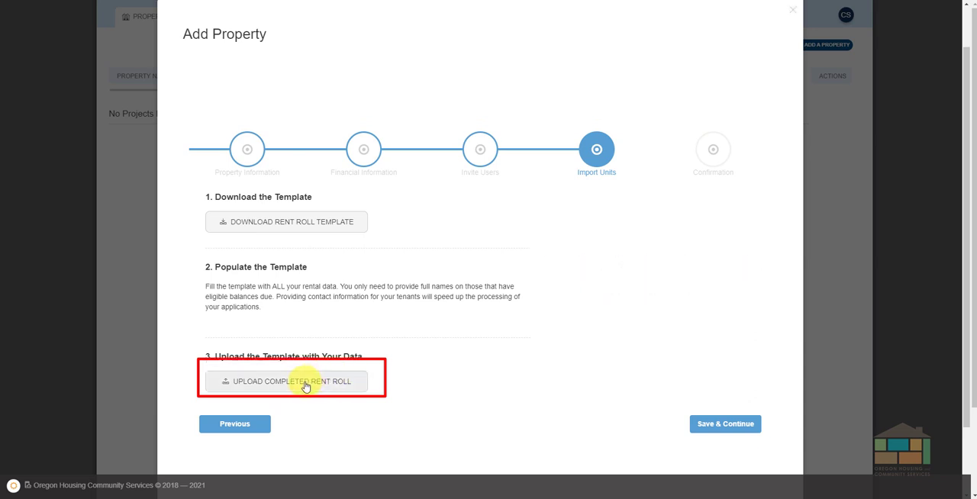
left_click(305, 384)
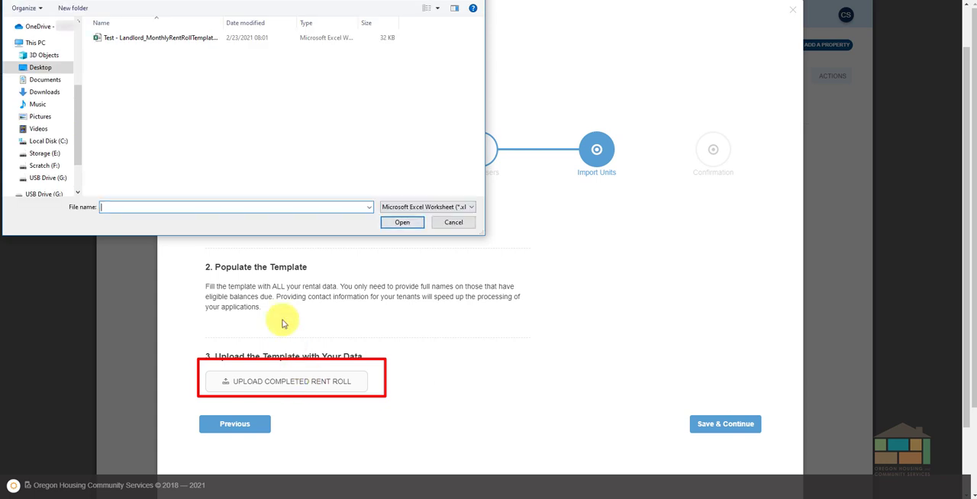
left_click(181, 41)
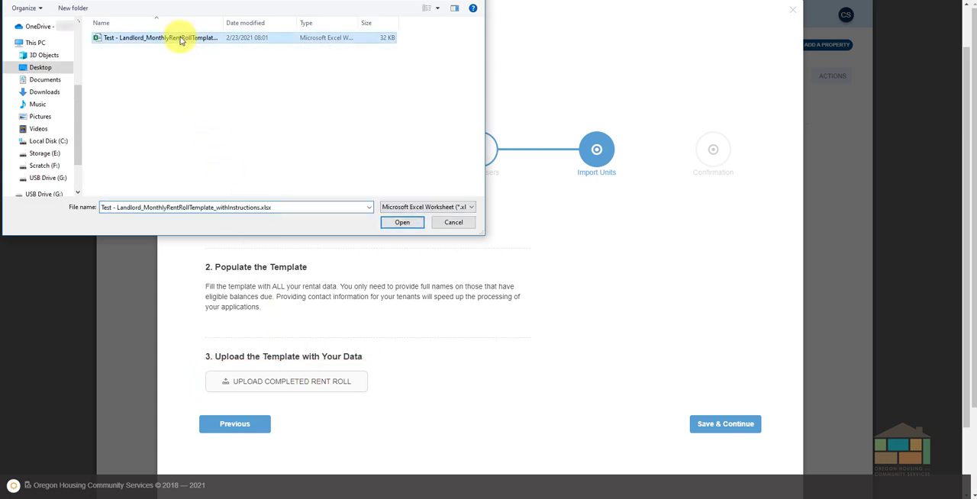
left_click(402, 222)
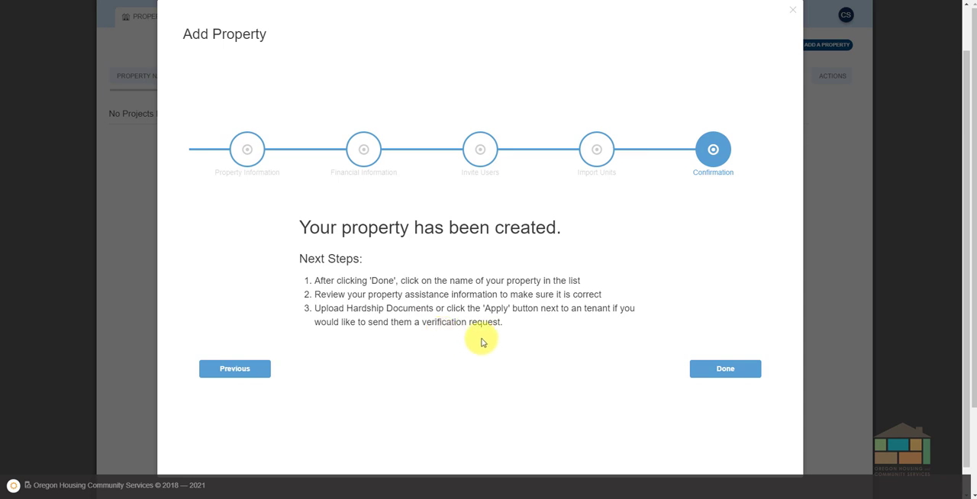
left_click(722, 372)
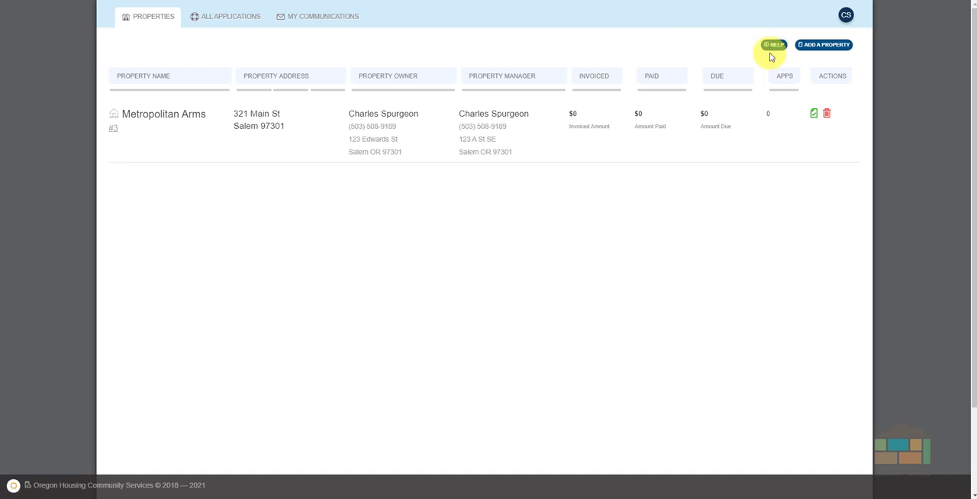
Open the Metropolitan Arms property and review the imported monthly ledger entries of every unit, including tenant contact details and balances.
left_click(162, 119)
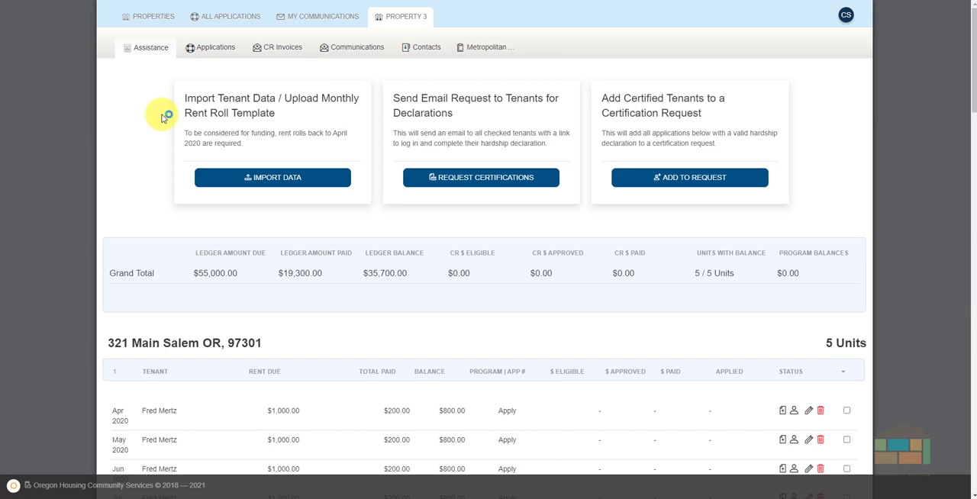
scroll(609, 320, "down", 2)
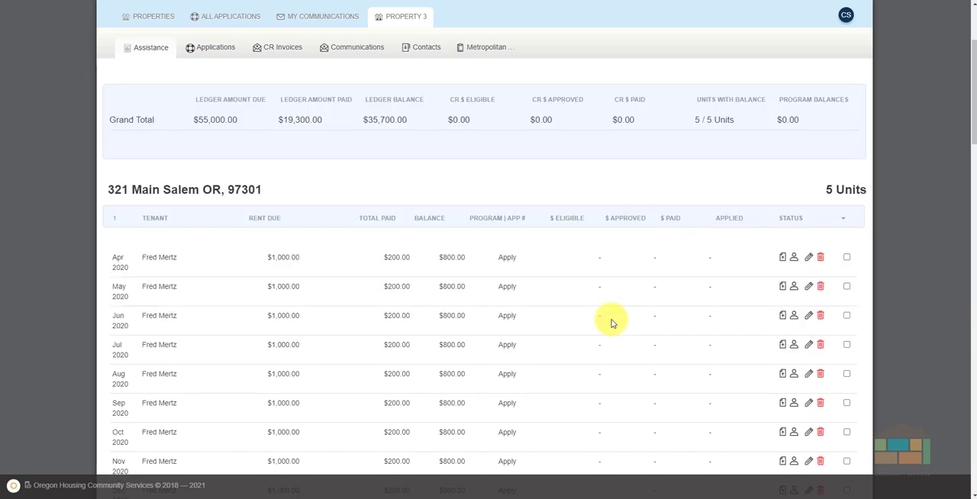
scroll(612, 324, "down", 1)
scroll(612, 323, "down", 6)
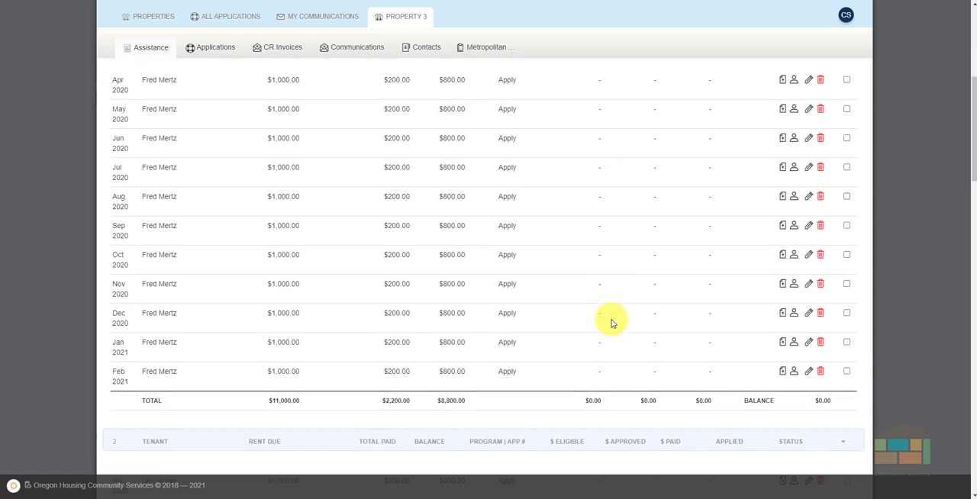
scroll(611, 323, "down", 6)
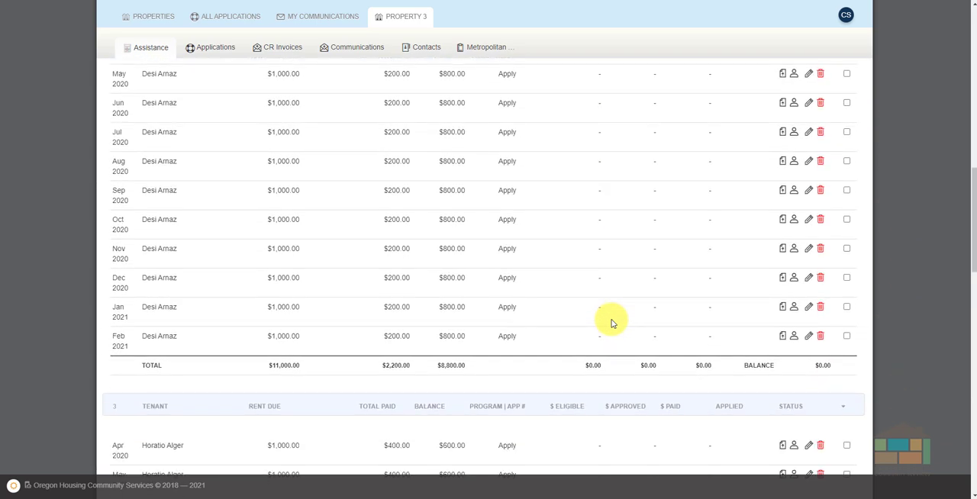
scroll(611, 324, "down", 7)
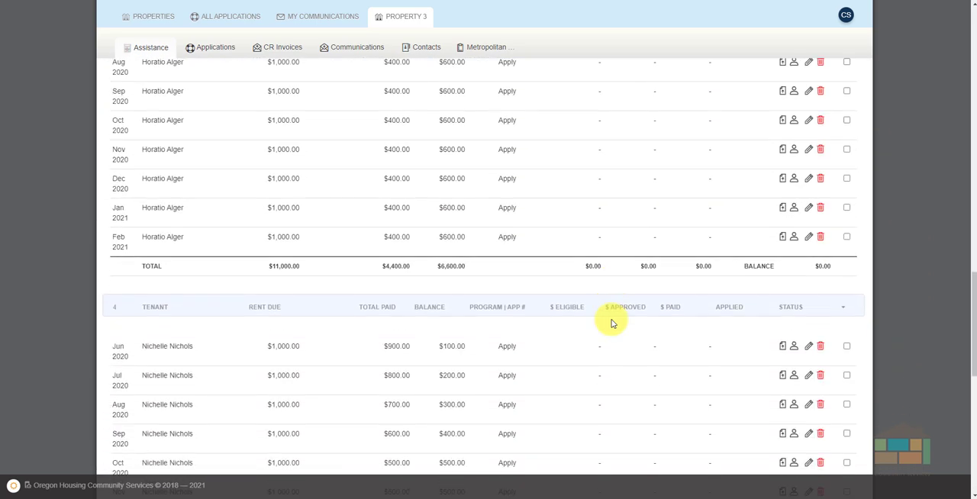
scroll(611, 323, "down", 3)
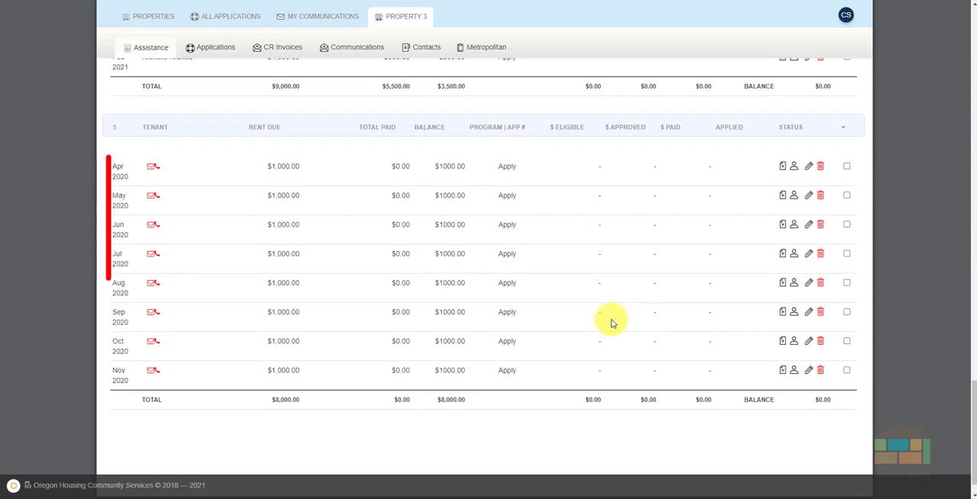
scroll(611, 324, "up", 1)
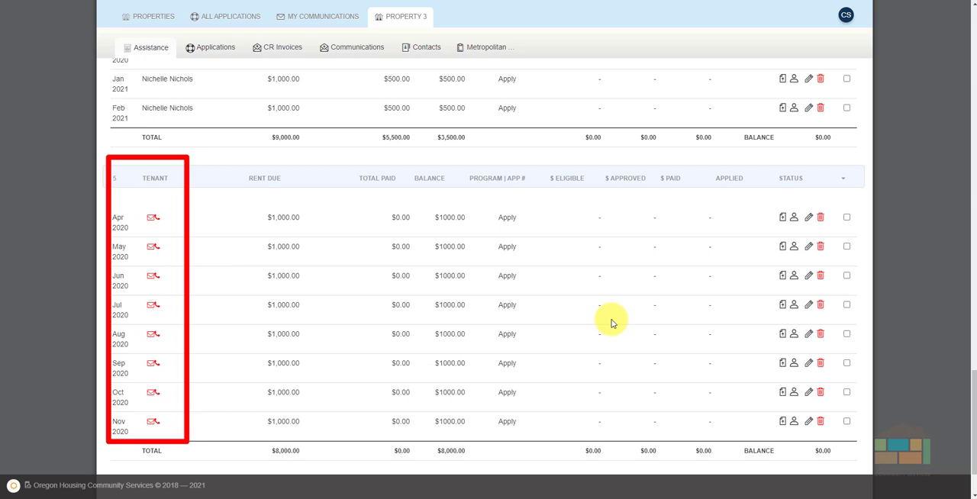
scroll(612, 324, "up", 2)
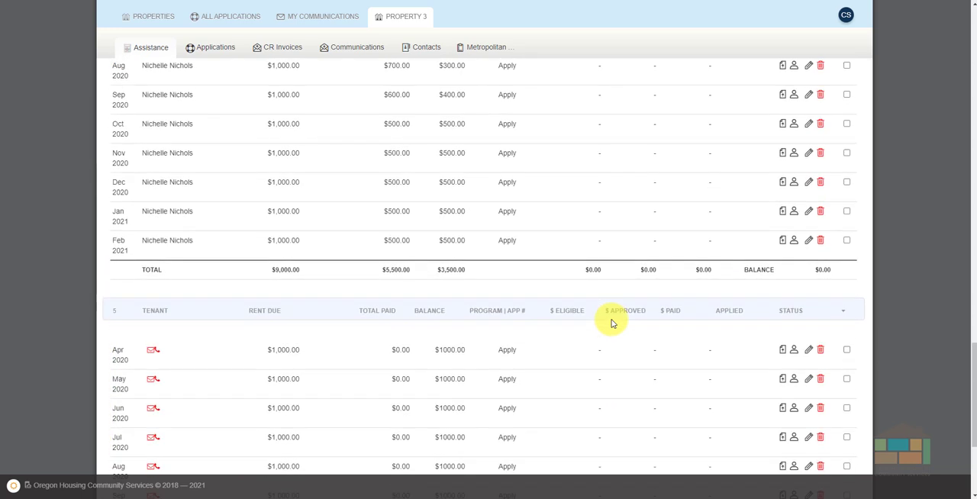
scroll(611, 323, "up", 12)
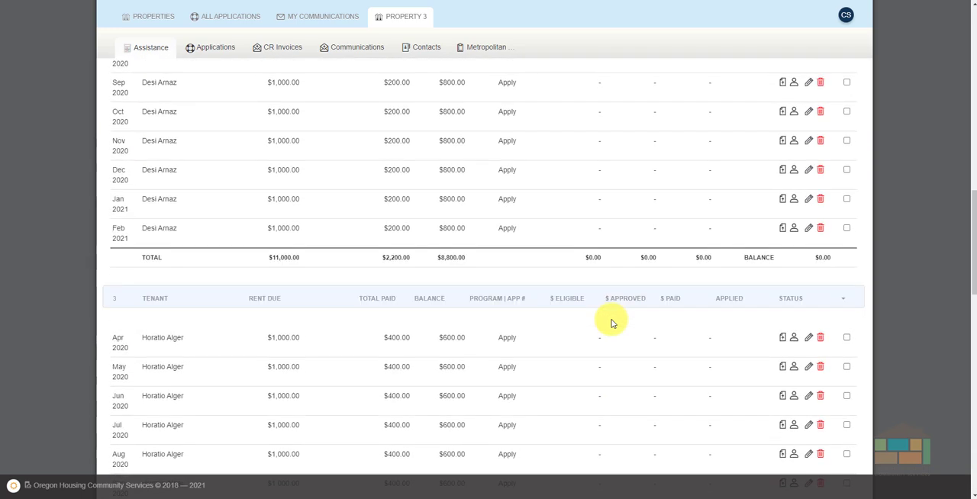
scroll(611, 323, "up", 6)
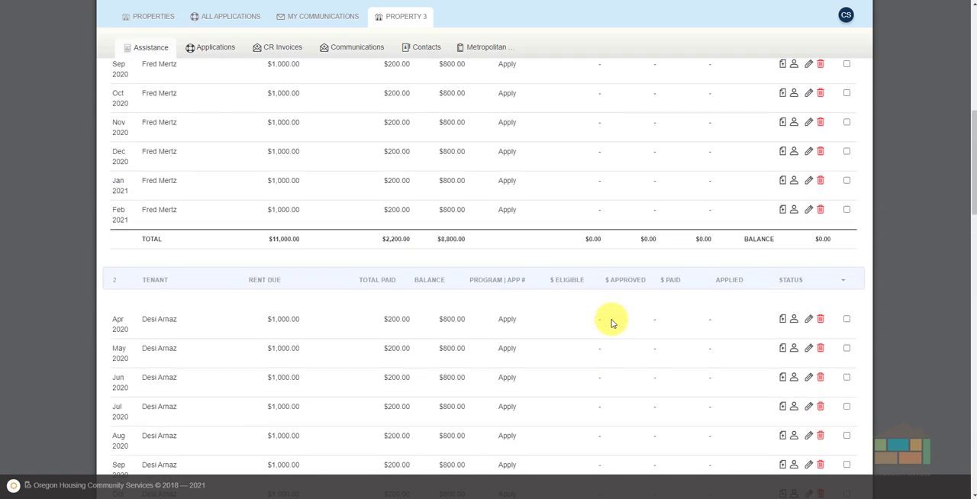
scroll(612, 323, "up", 8)
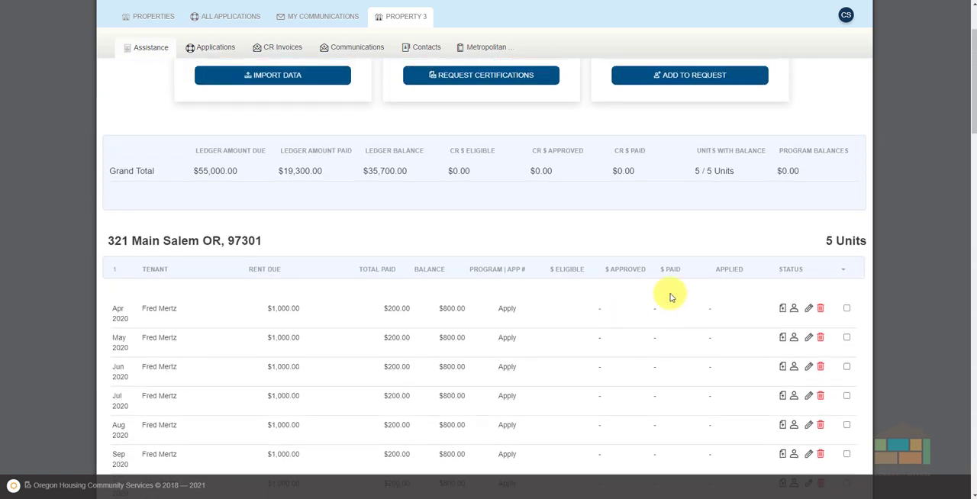
View the delete confirmation and the edit form for the unit 1 tenant's April 2020 ledger entry, cancelling both.
left_click(821, 310)
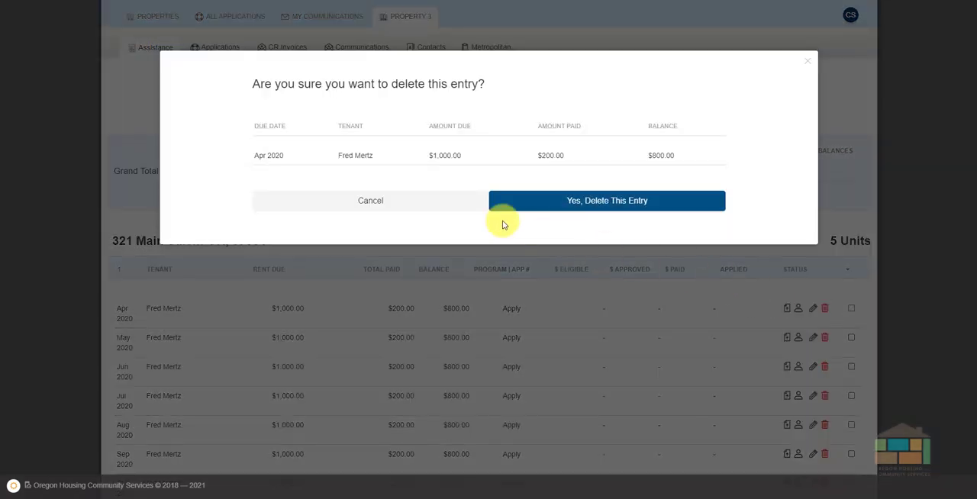
left_click(369, 200)
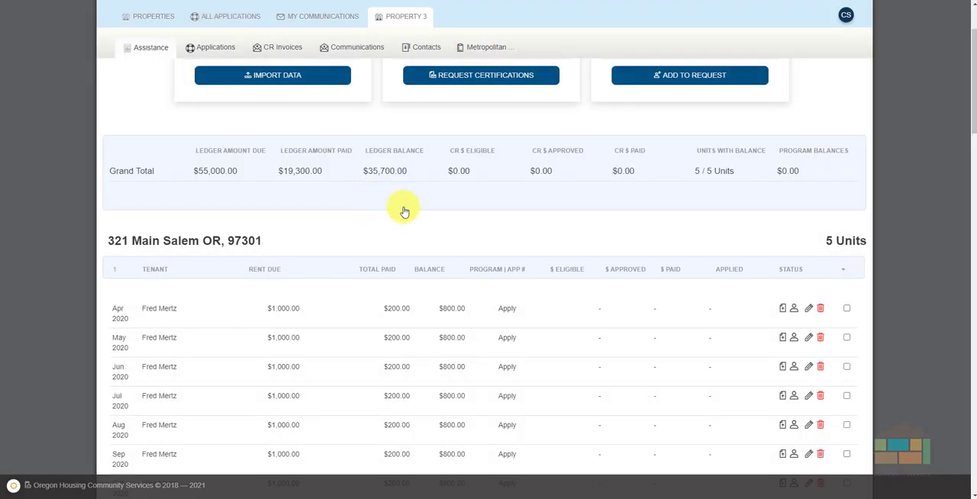
left_click(808, 310)
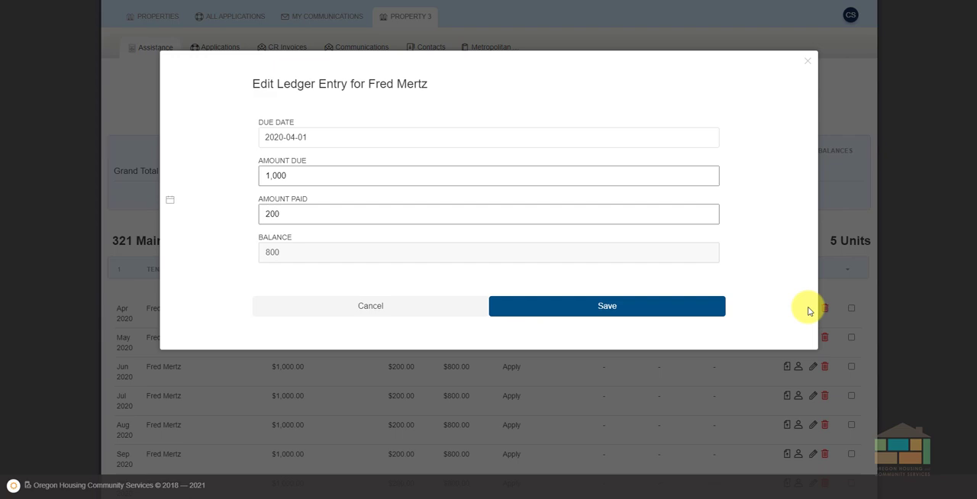
left_click(379, 308)
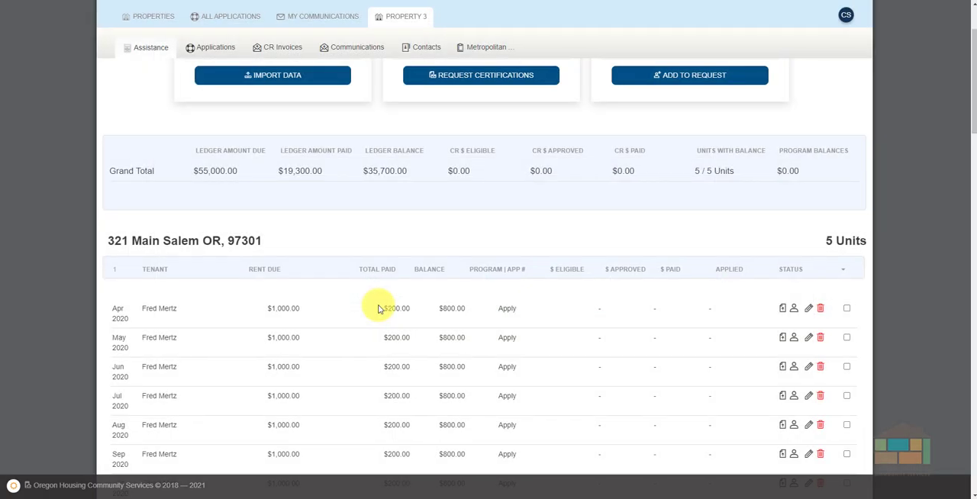
Upload the unit 1 tenant's Tenant-Declaration-Financial-Hardship-Fillable.pdf as the hardship document for that tenant's ledger entries.
left_click(783, 310)
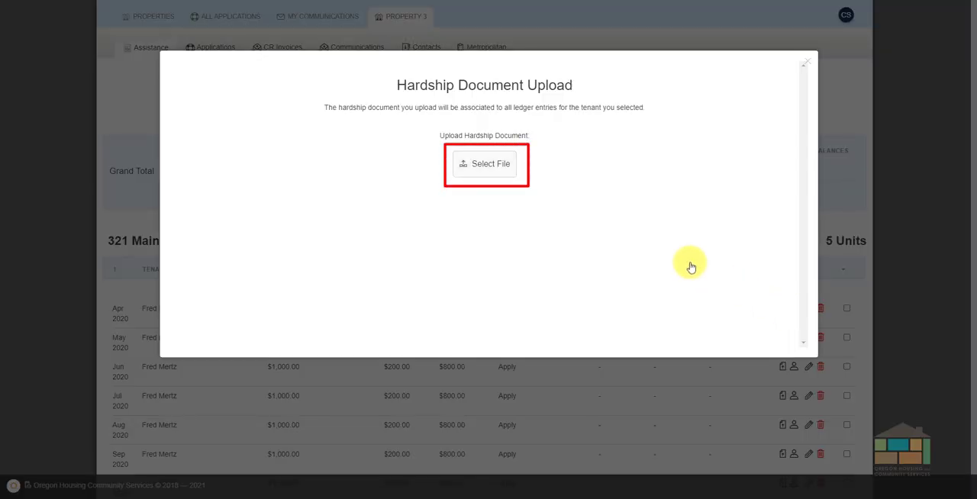
left_click(495, 169)
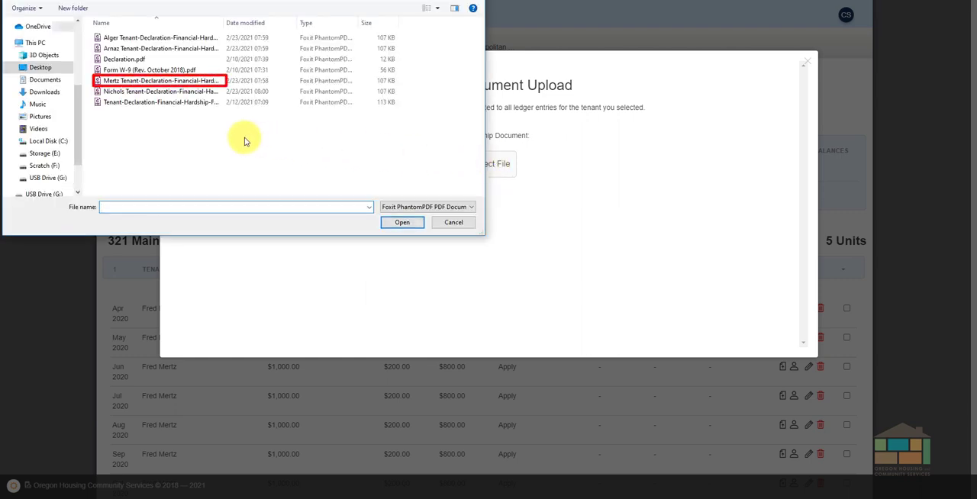
left_click(137, 83)
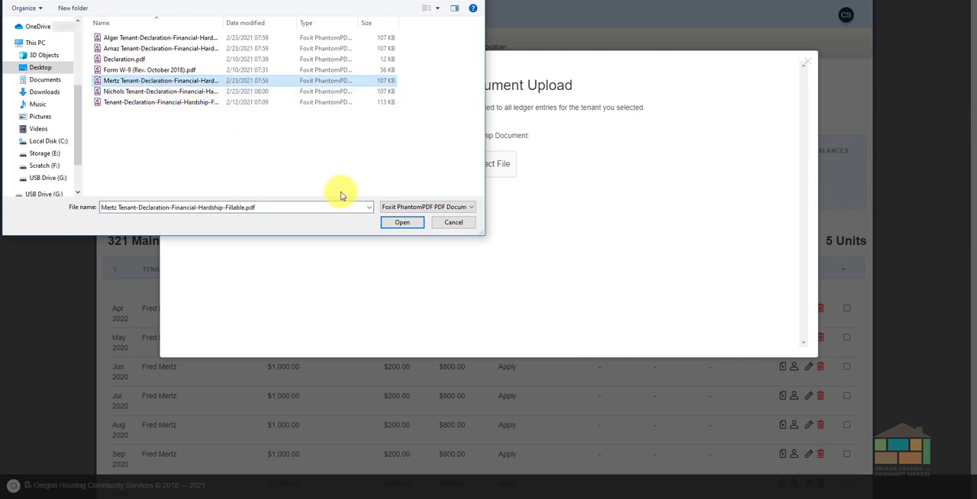
left_click(399, 223)
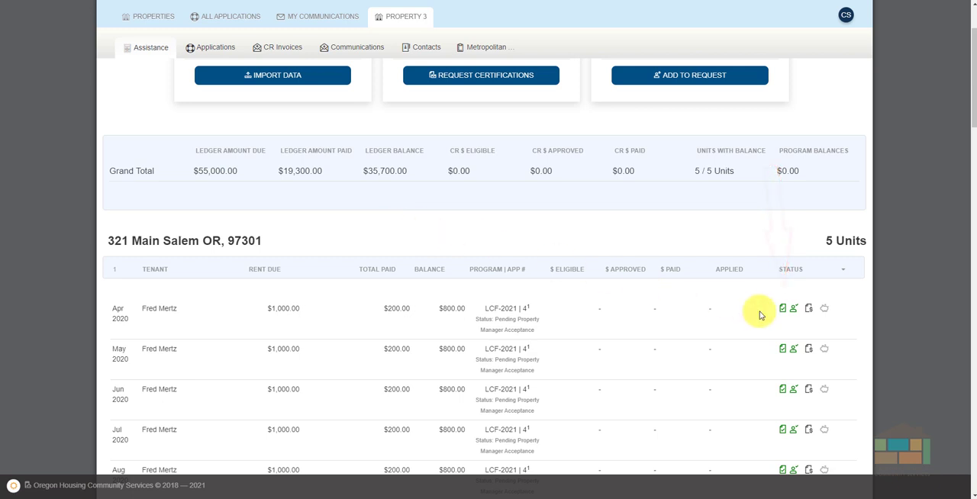
Compare the application and hardship document status of the unit 1 ledger entries with those of units 2 and 3.
scroll(759, 315, "down", 2)
scroll(759, 316, "down", 4)
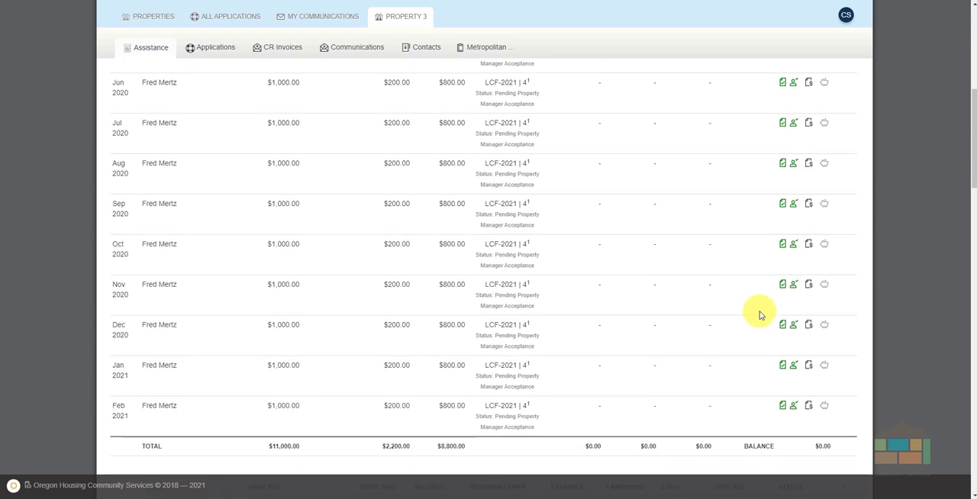
scroll(759, 315, "down", 3)
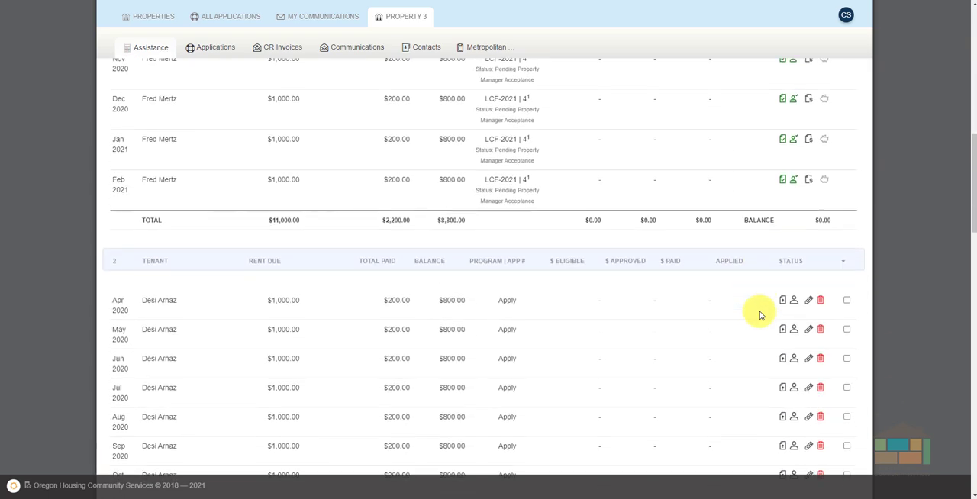
scroll(759, 315, "down", 3)
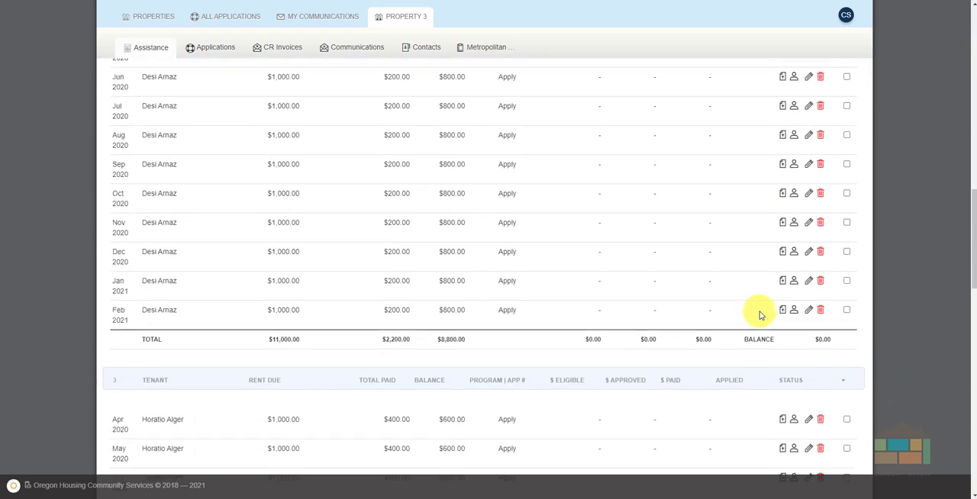
scroll(759, 315, "up", 2)
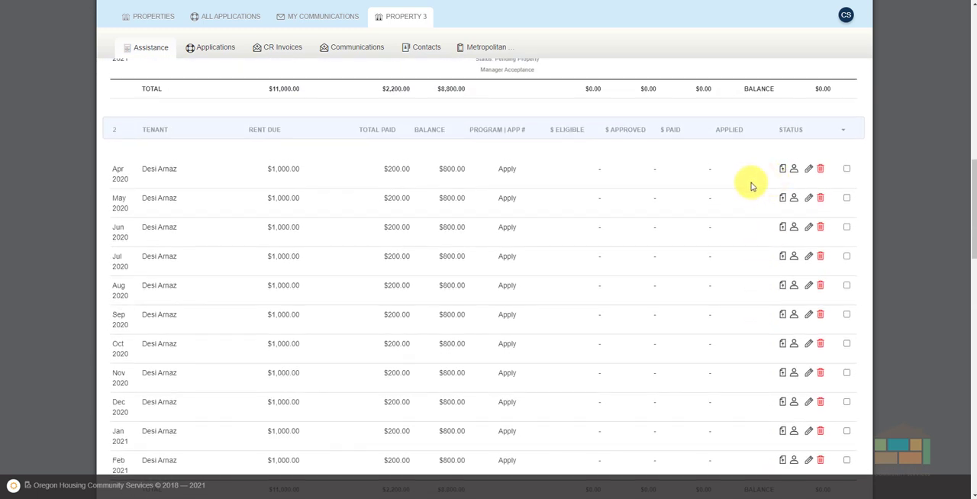
scroll(673, 202, "up", 1)
scroll(673, 202, "up", 8)
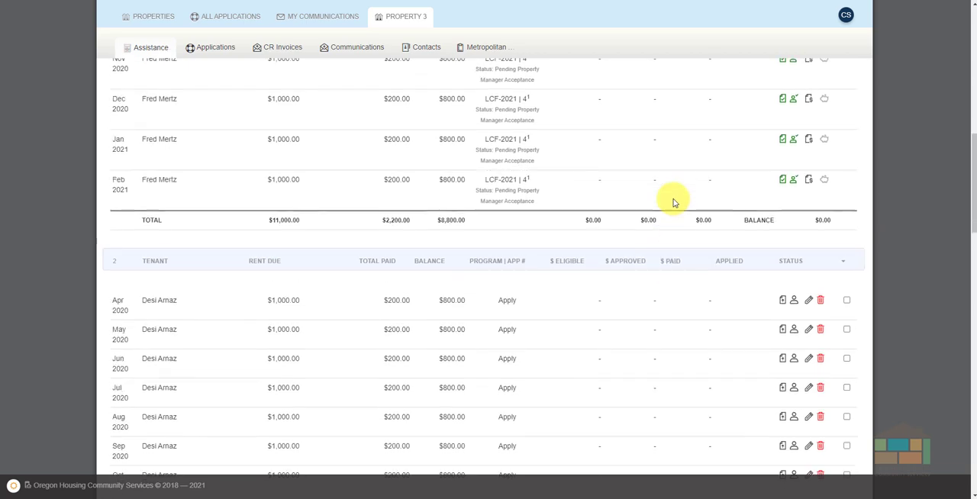
scroll(673, 202, "up", 4)
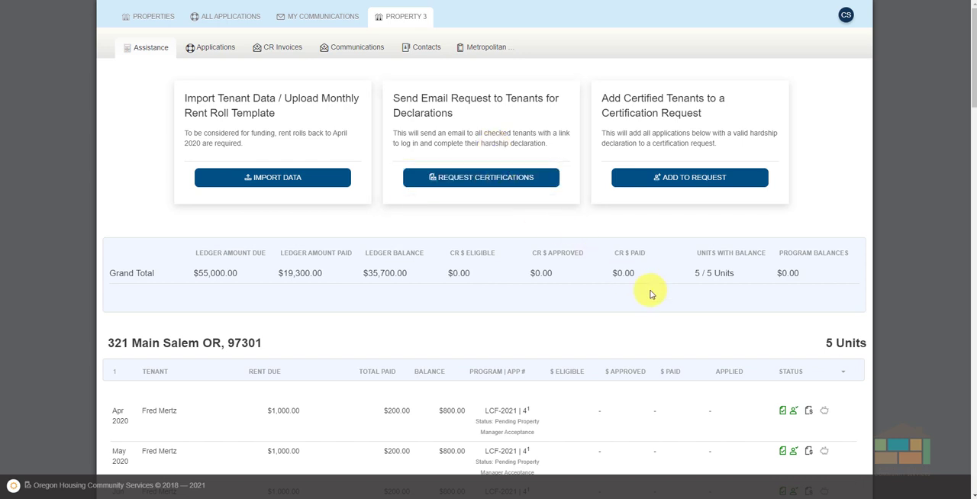
Review the ledgers of all Metropolitan Arms units to check which tenants have hardship documents and applications in place.
scroll(650, 294, "down", 6)
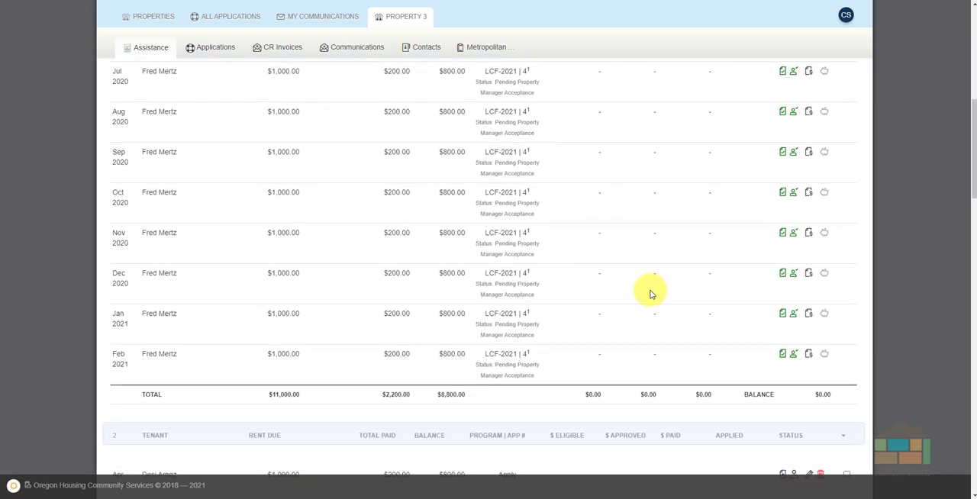
scroll(650, 294, "down", 3)
scroll(650, 294, "down", 1)
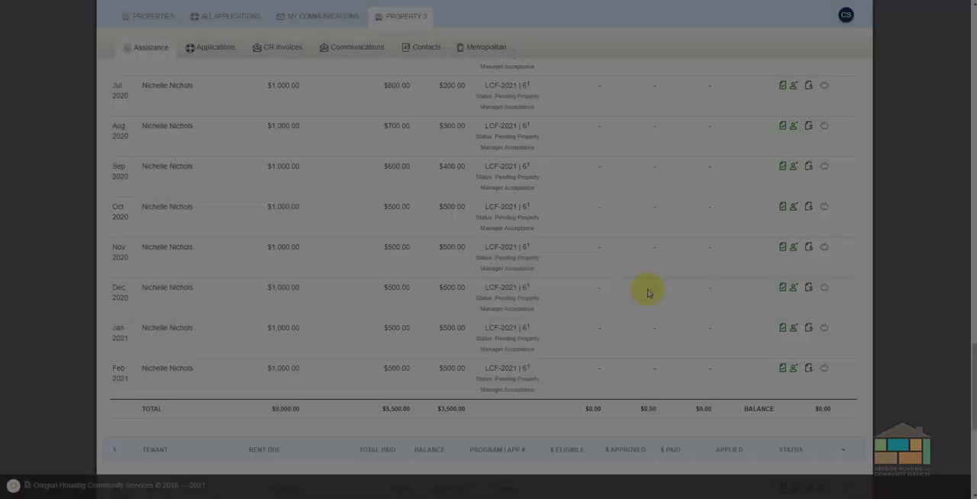
scroll(647, 292, "down", 2)
scroll(647, 292, "up", 12)
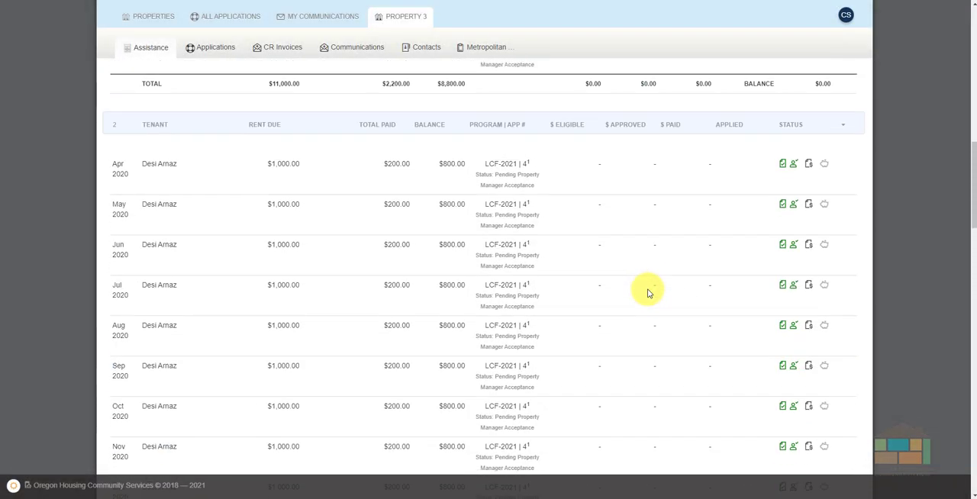
scroll(648, 292, "up", 10)
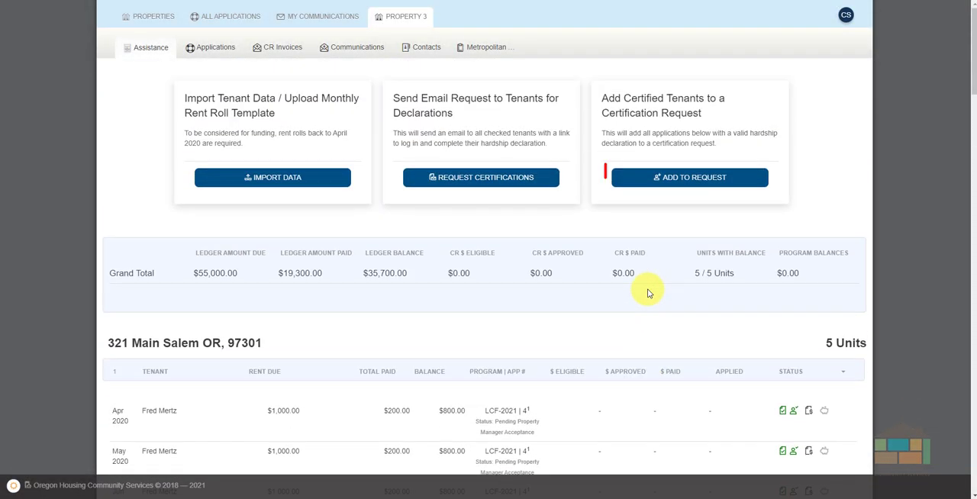
Start adding the certified tenants to a compensation request and agree to all eight certification statements.
left_click(693, 178)
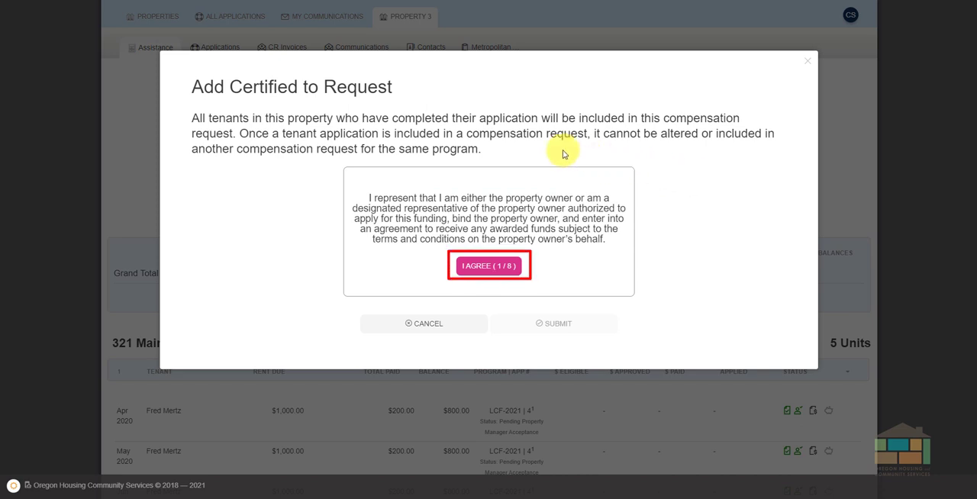
left_click(480, 268)
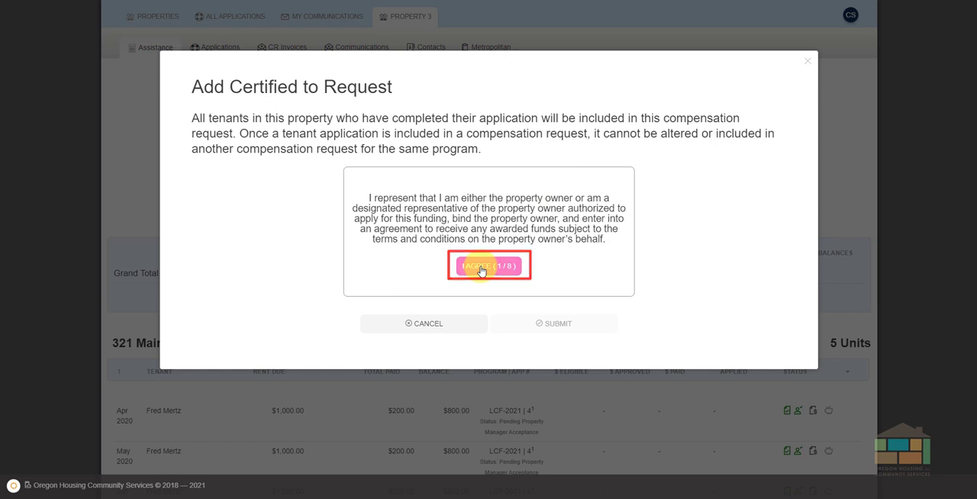
left_click(481, 269)
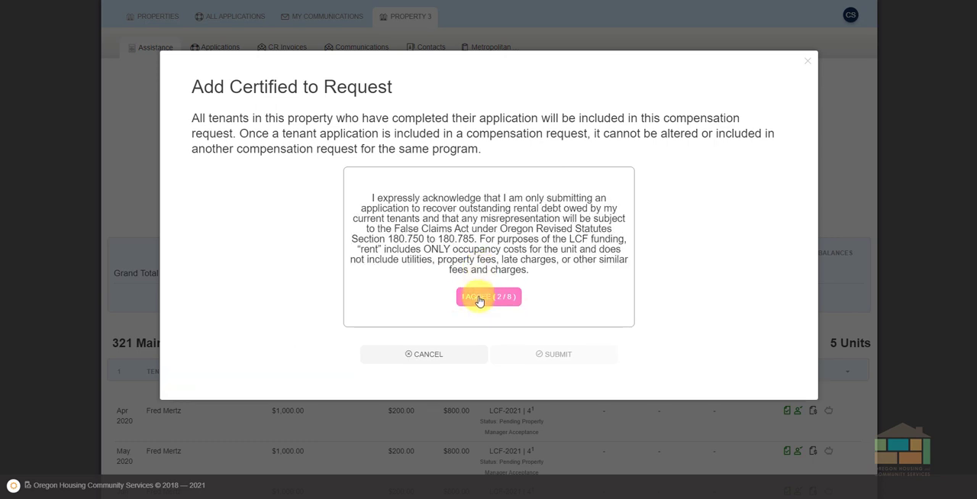
left_click(480, 296)
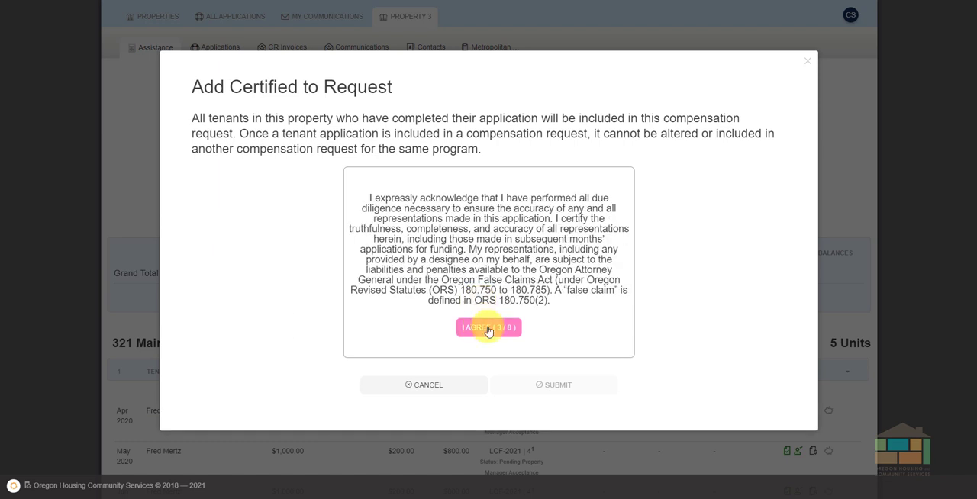
left_click(488, 328)
left_click(486, 287)
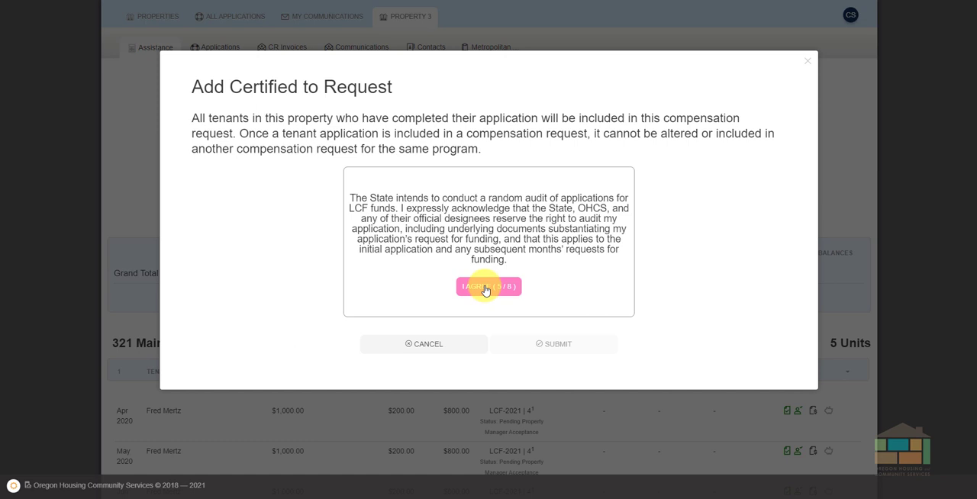
left_click(485, 289)
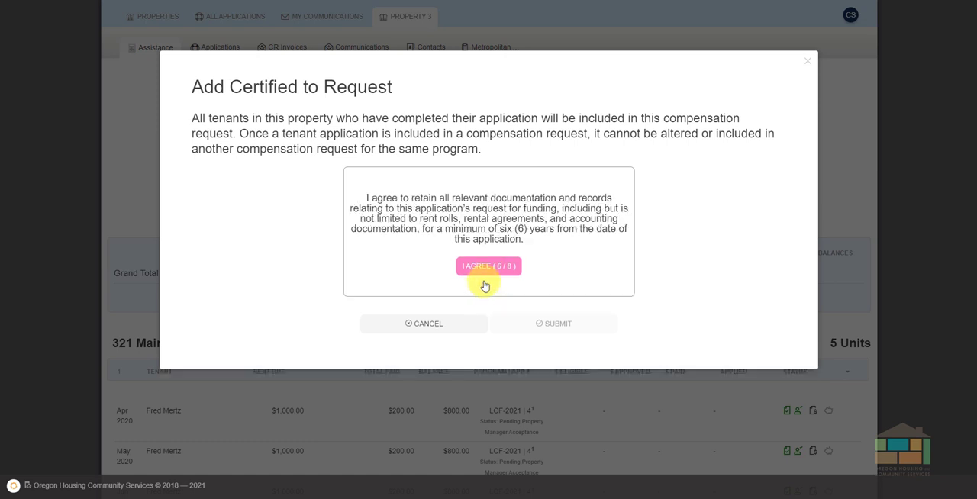
left_click(483, 267)
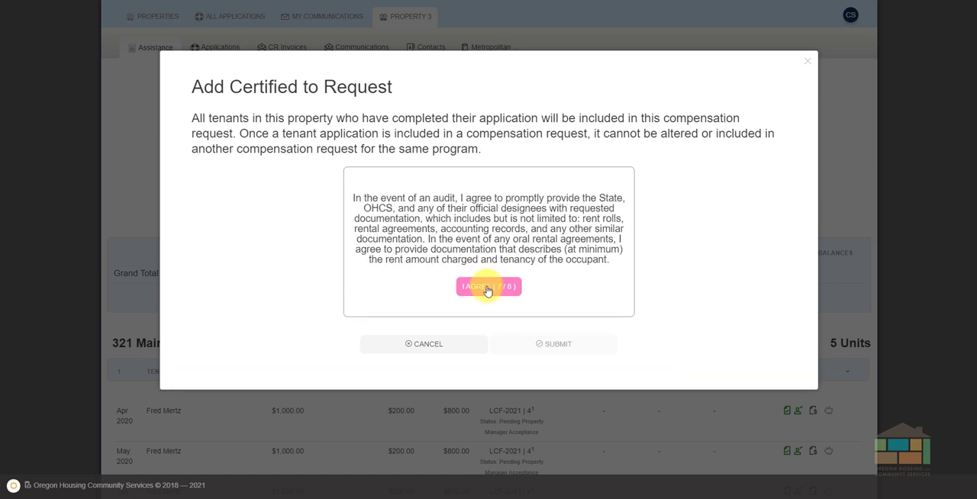
left_click(487, 289)
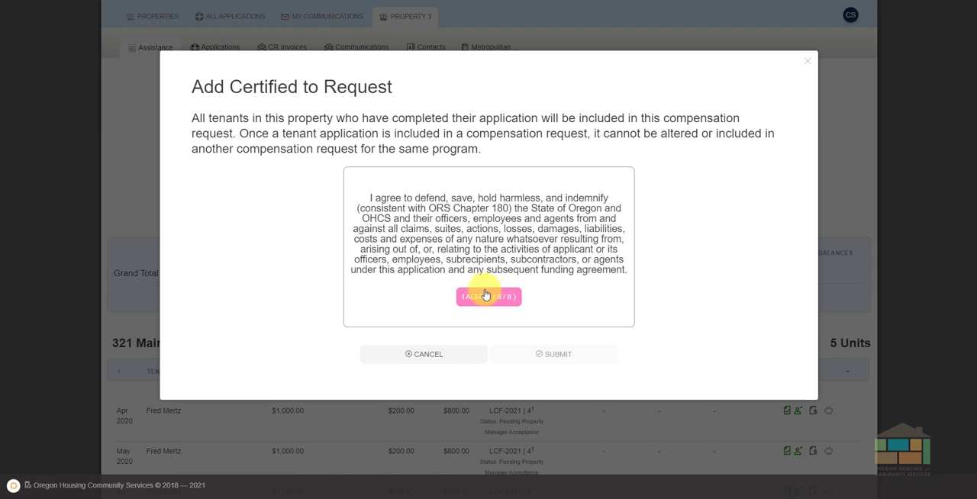
left_click(481, 300)
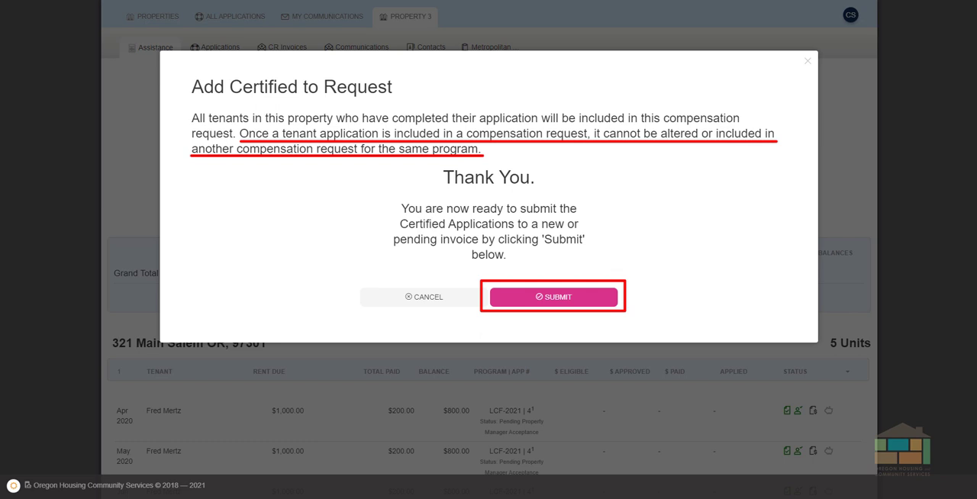
Submit the certified applications to the compensation request and send that request for review.
left_click(562, 297)
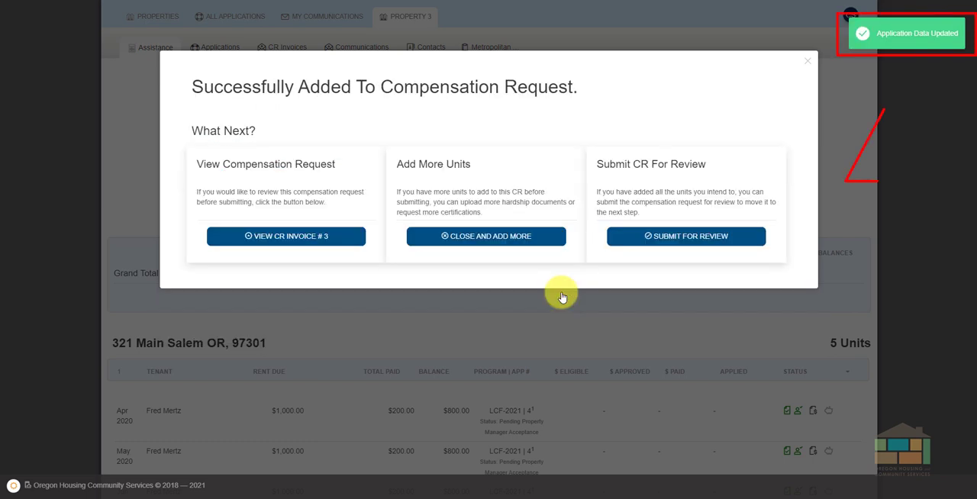
left_click(674, 236)
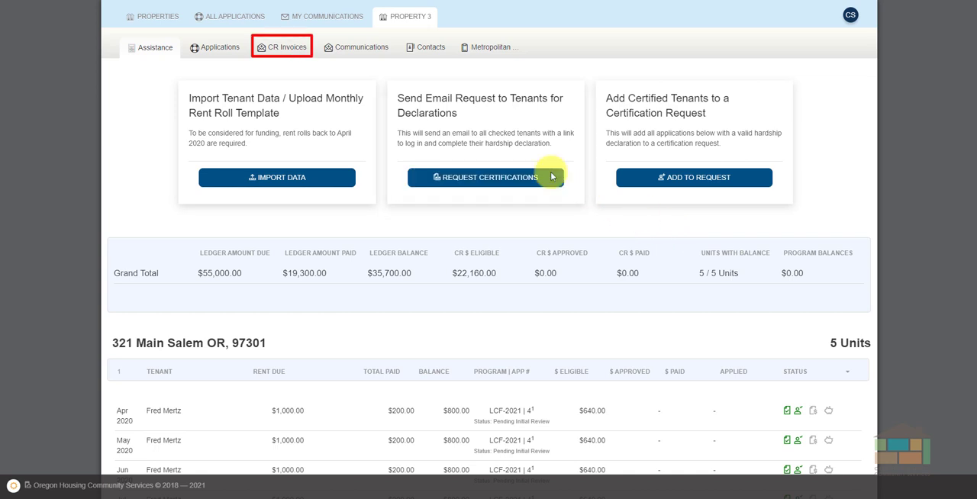
Open the Metropolitan Arms compensation request invoice and review each unit's assistance months, eligible amounts and grand total.
left_click(291, 49)
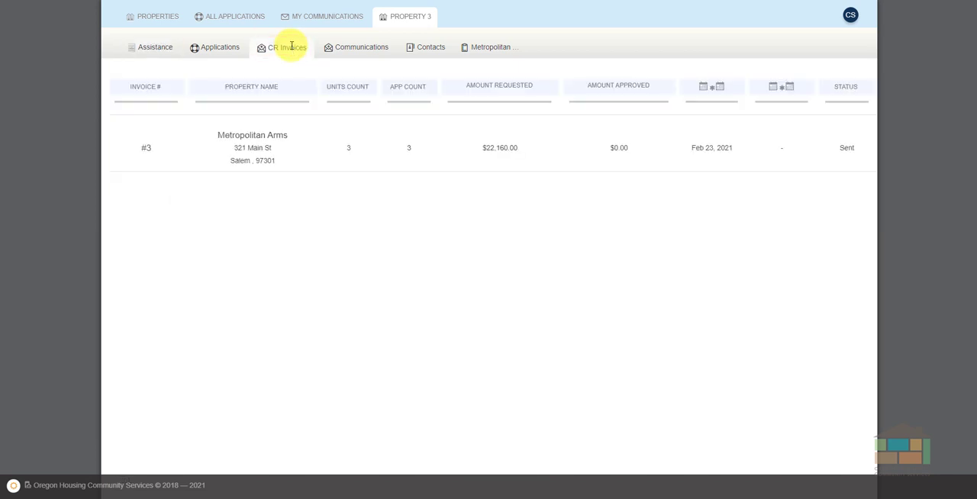
left_click(253, 146)
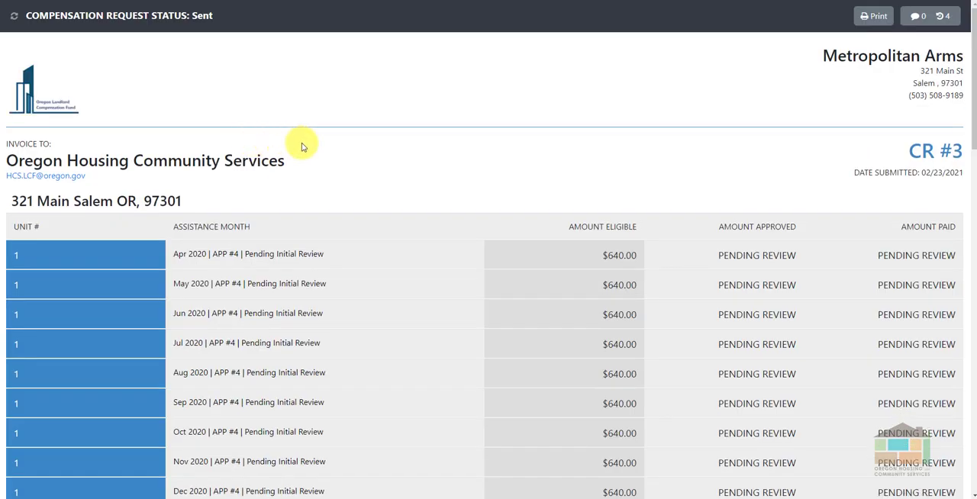
scroll(474, 155, "down", 10)
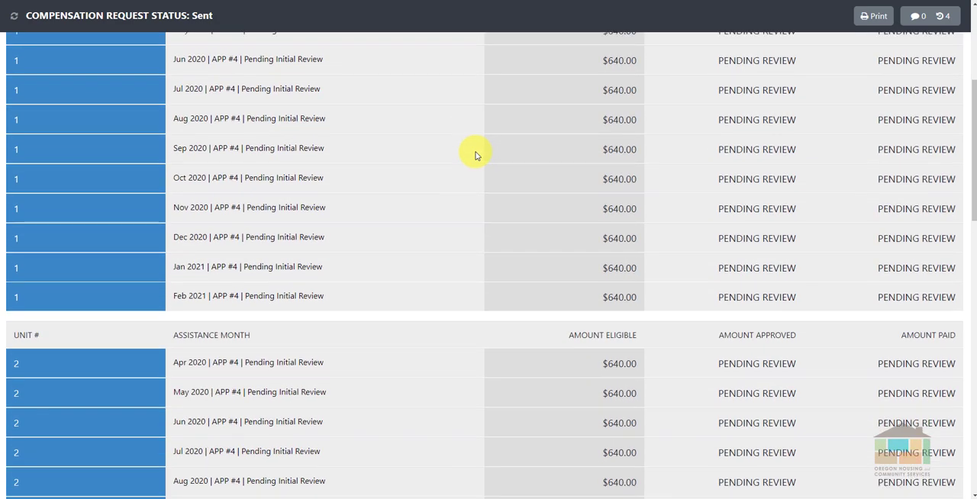
scroll(474, 155, "down", 6)
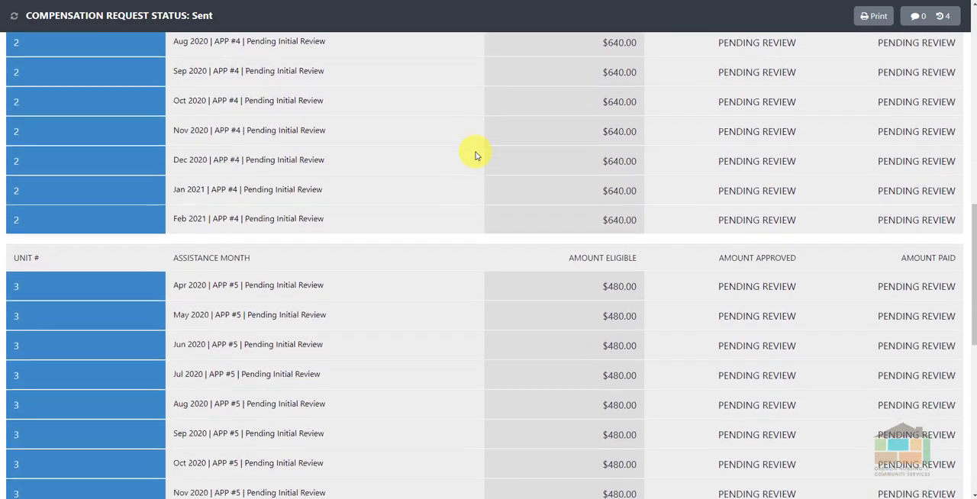
scroll(475, 155, "down", 5)
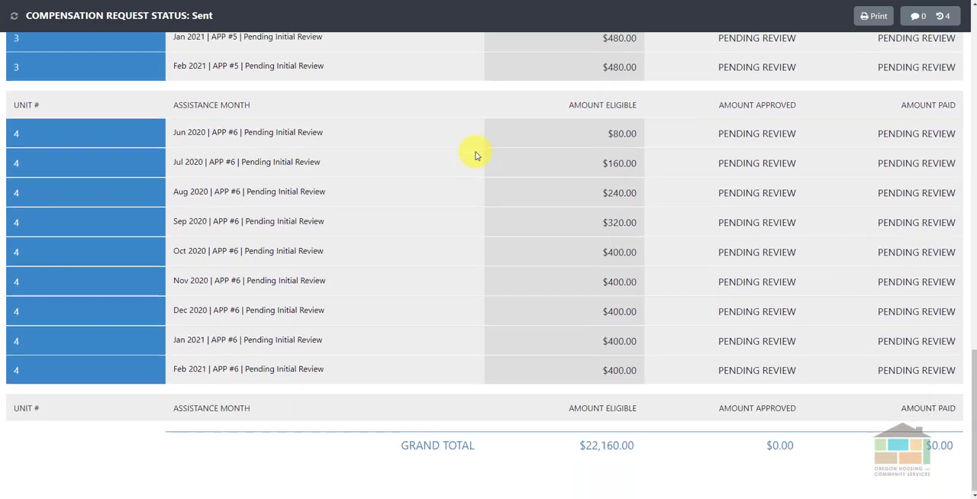
scroll(475, 154, "up", 9)
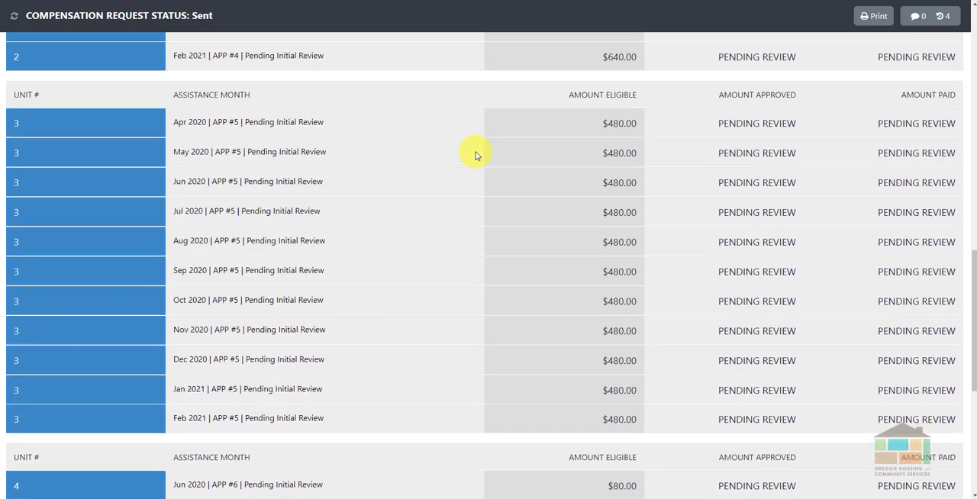
scroll(474, 155, "up", 7)
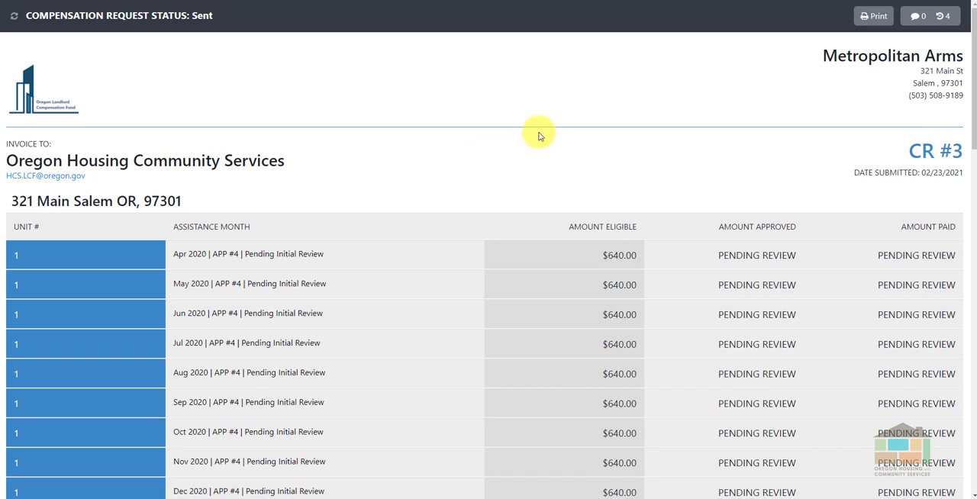
View the print preview of the compensation request, cancel printing, and return to the property's invoice list.
left_click(876, 16)
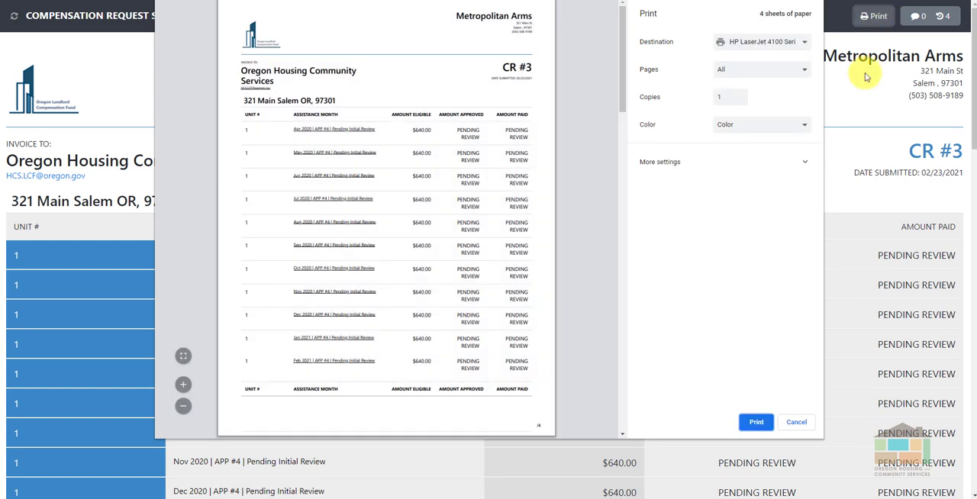
left_click(796, 423)
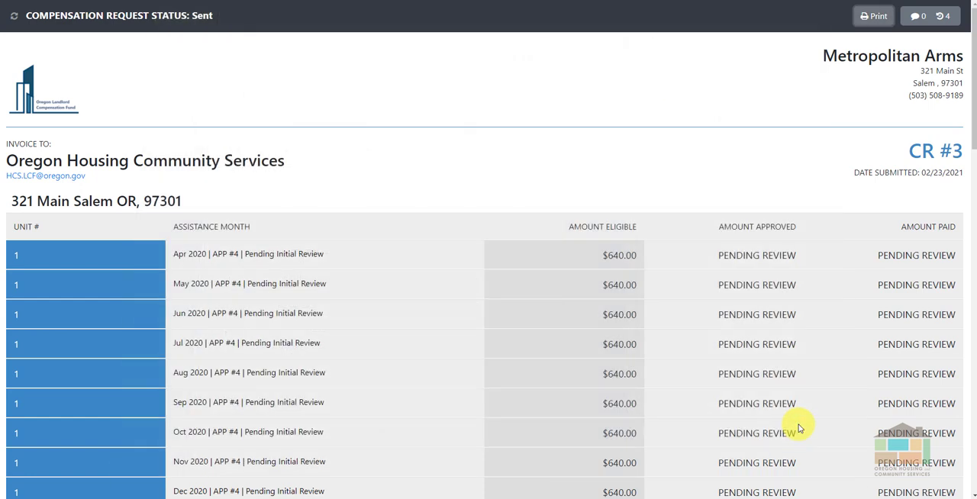
left_click(109, 23)
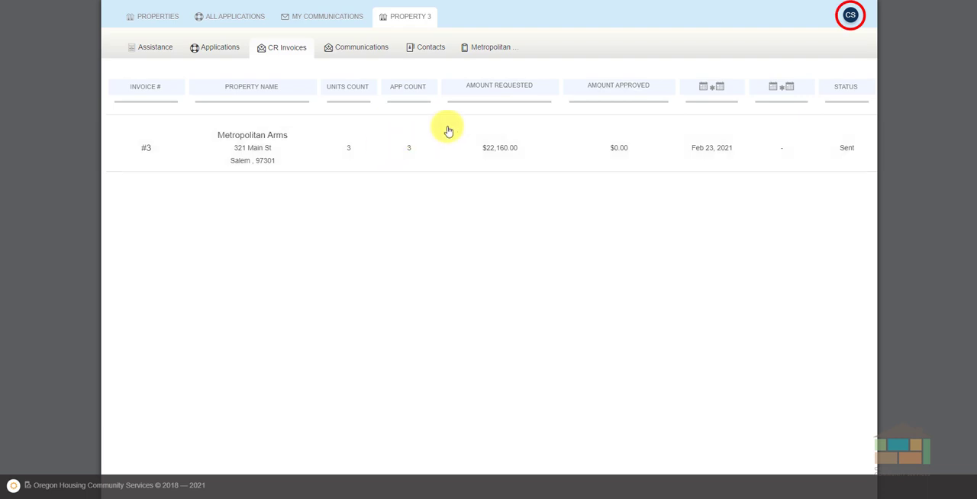
Log out of the account from the user profile and confirm the logout.
left_click(850, 16)
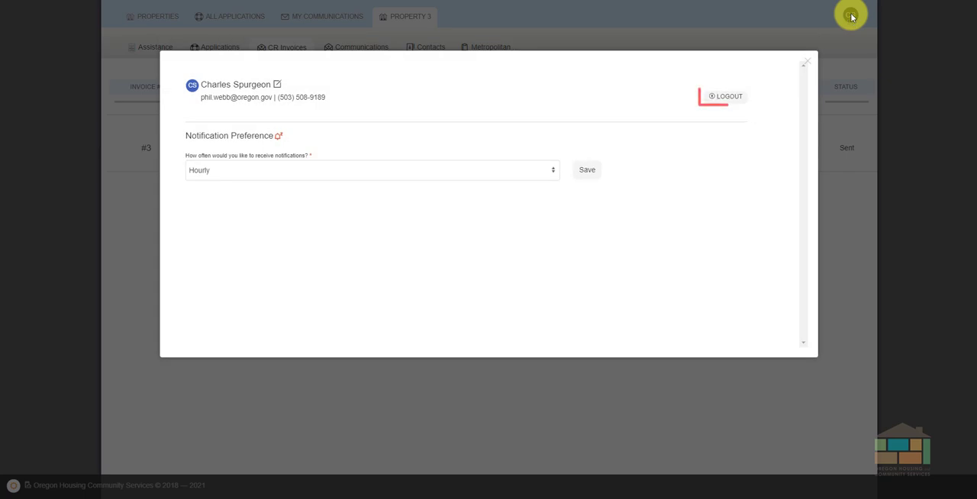
left_click(729, 101)
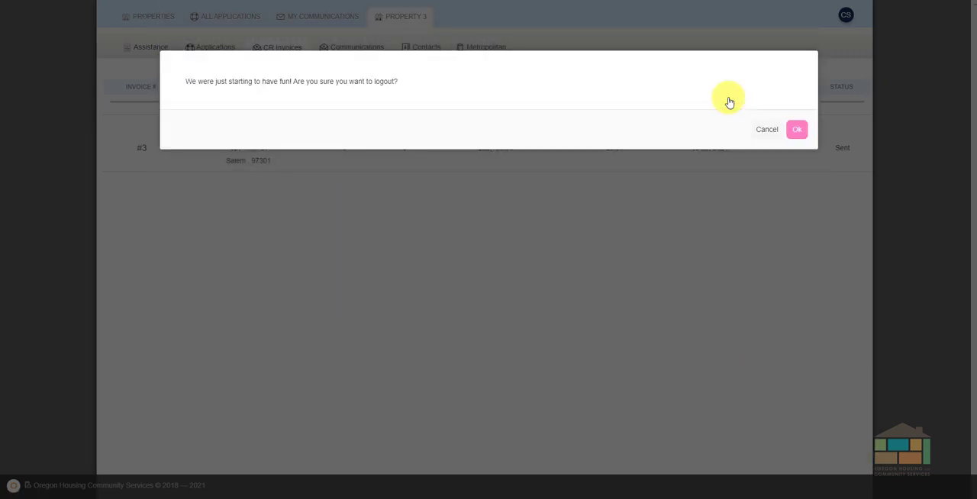
left_click(795, 134)
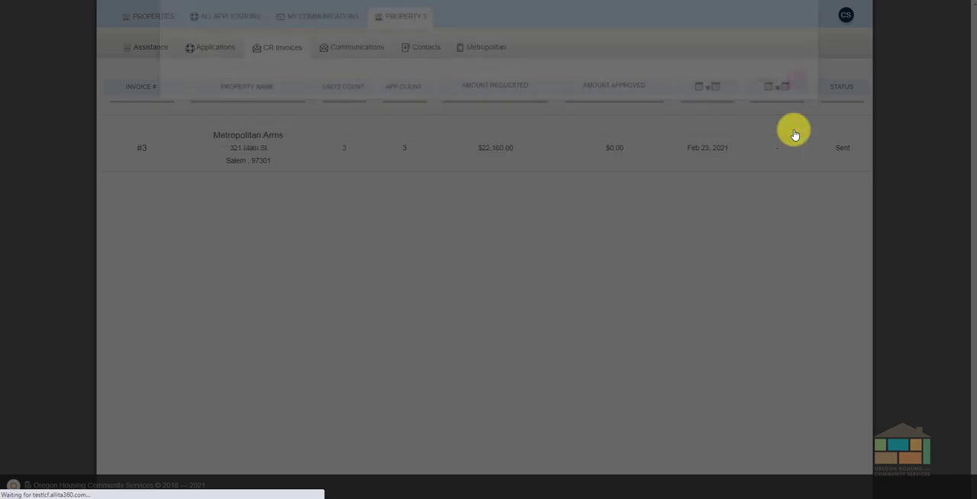